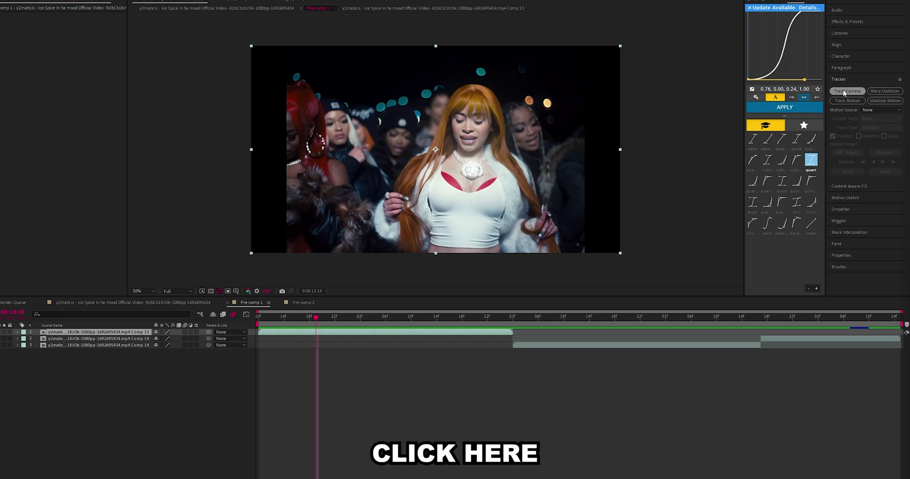
# Step: Run the 3D camera track on the video layer and select track points on the singer
pyautogui.click(843, 93)
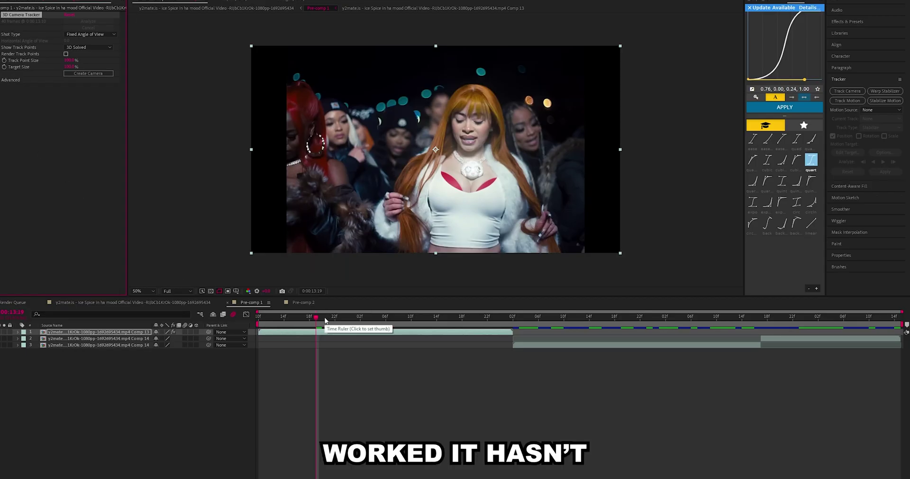
pyautogui.moveTo(325, 321); pyautogui.dragTo(365, 354)
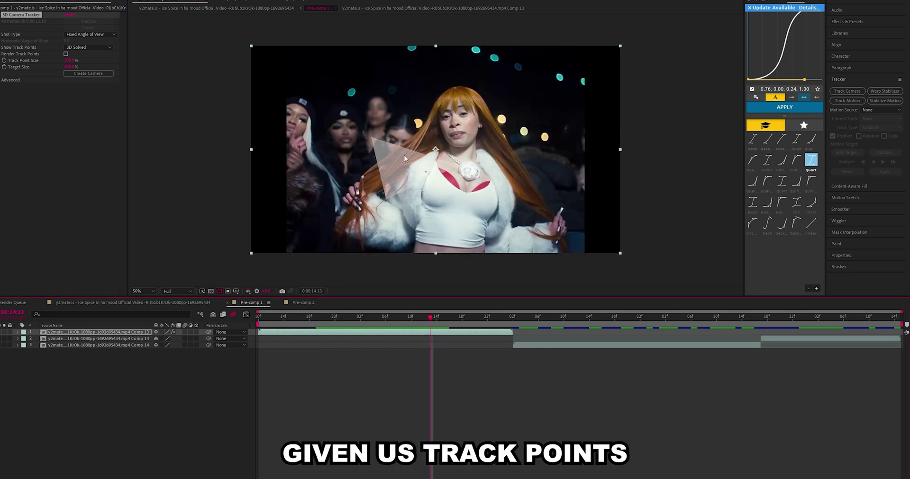
pyautogui.click(405, 161)
# Step: Create a text layer and camera from the track points and scale the text up
pyautogui.rightClick(407, 162)
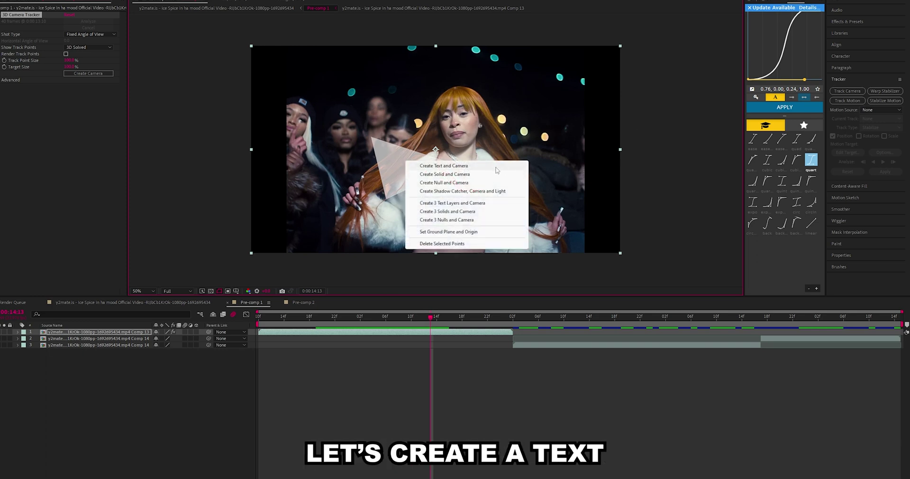
pyautogui.click(496, 170)
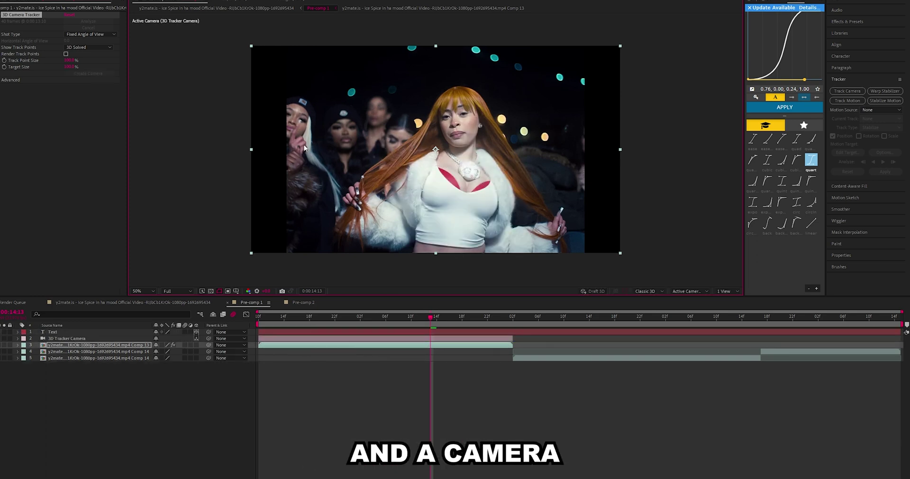
pyautogui.click(365, 330)
pyautogui.press('s')
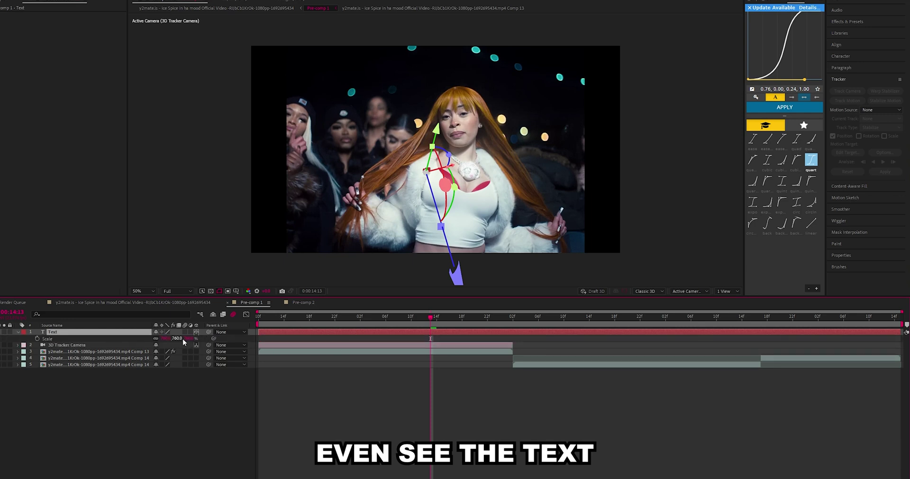
pyautogui.moveTo(178, 339); pyautogui.dragTo(223, 339)
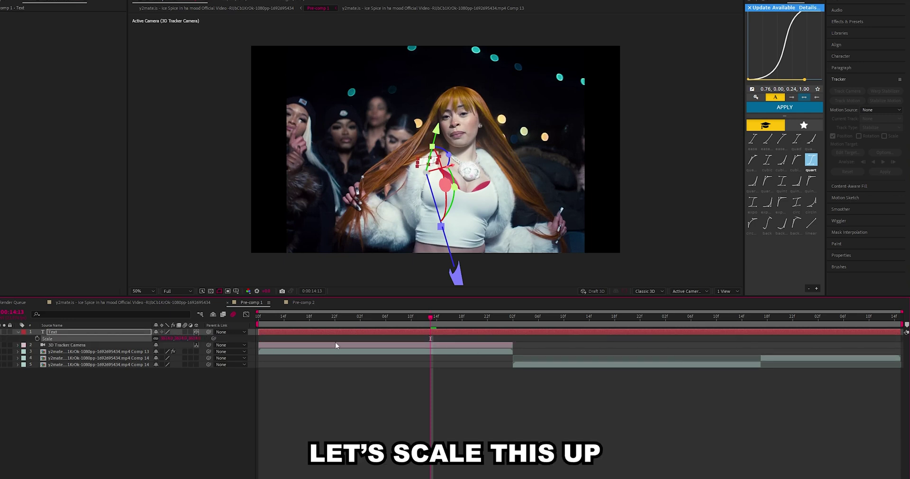
pyautogui.moveTo(167, 339); pyautogui.dragTo(396, 347)
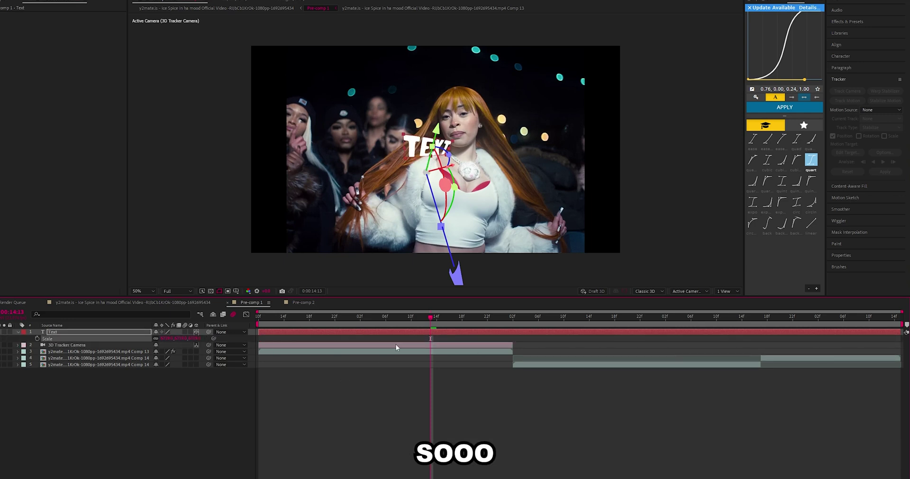
pyautogui.moveTo(167, 339); pyautogui.dragTo(294, 341)
# Step: Preview the playback to check how the text follows the footage around 14:06
pyautogui.moveTo(431, 342); pyautogui.dragTo(397, 416)
pyautogui.press('space')
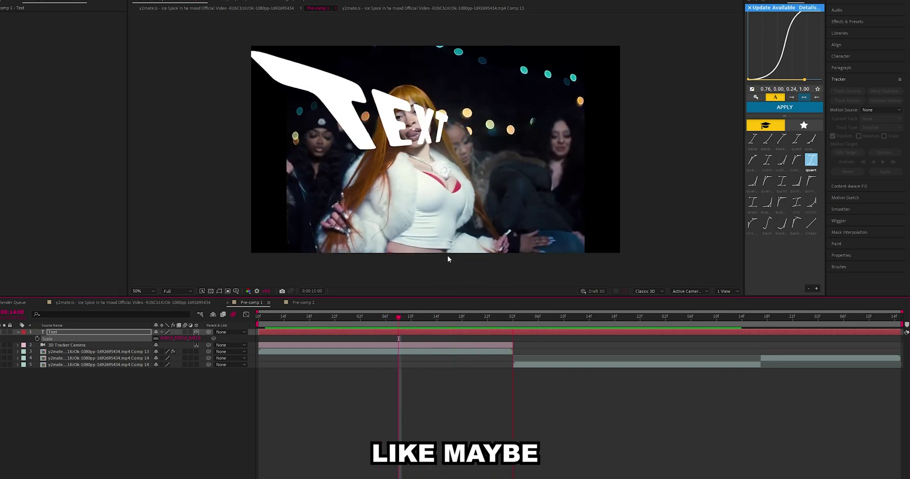
pyautogui.press('space')
pyautogui.moveTo(392, 323); pyautogui.dragTo(322, 360)
# Step: Delete the Text and 3D Tracker Camera layers and remove the 3D Camera Tracker effect
pyautogui.press('Delete')
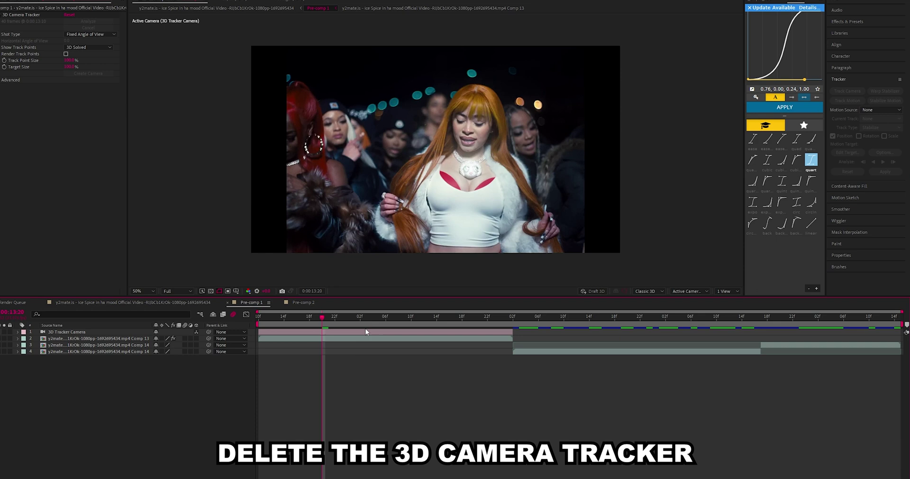
pyautogui.click(365, 331)
pyautogui.press('Delete')
pyautogui.click(358, 333)
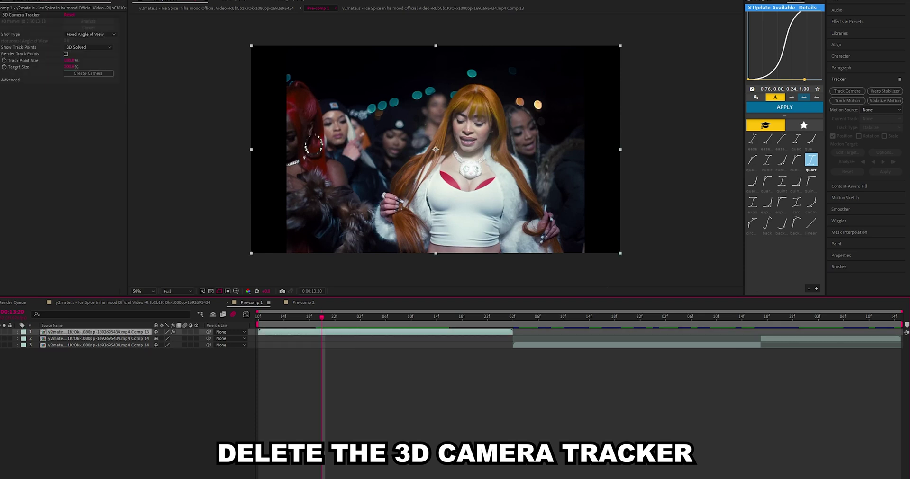
pyautogui.click(17, 17)
pyautogui.press('Delete')
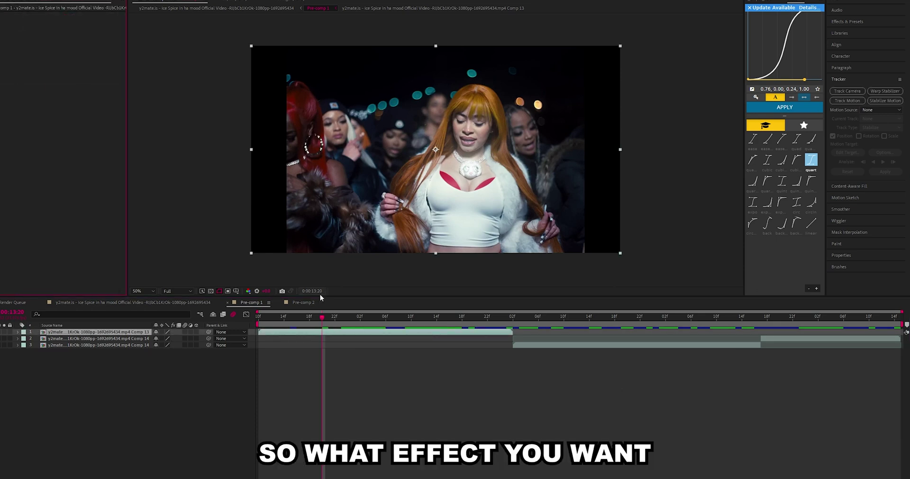
# Step: At 13:16, search 'moch' in Effects & Presets and apply Mocha Pro to the video layer
pyautogui.moveTo(314, 319); pyautogui.dragTo(268, 367)
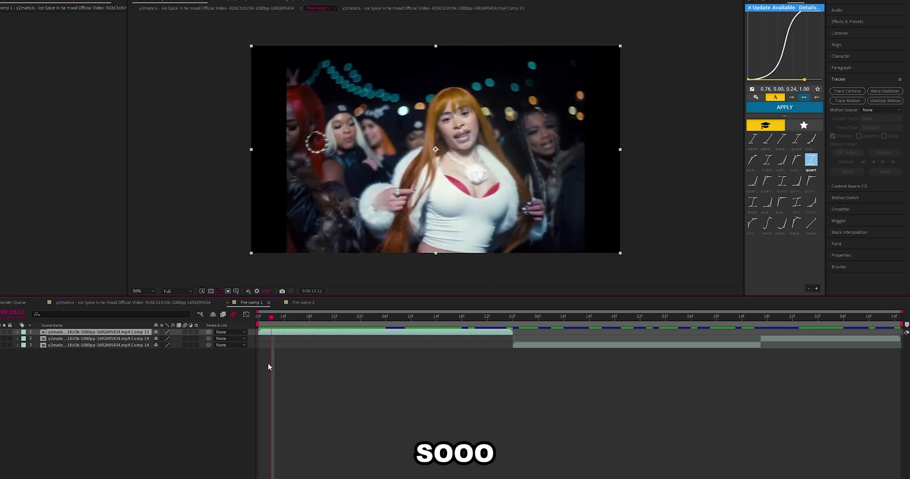
pyautogui.click(856, 22)
pyautogui.click(860, 30)
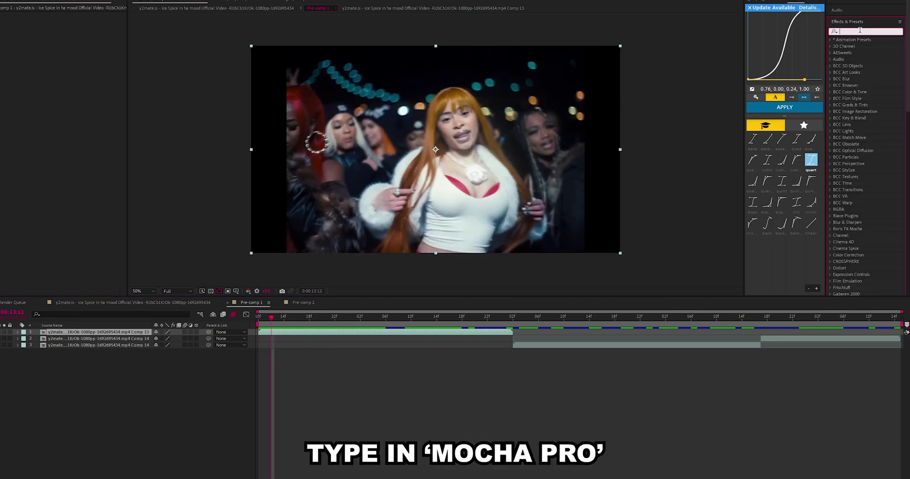
pyautogui.write('mocha')
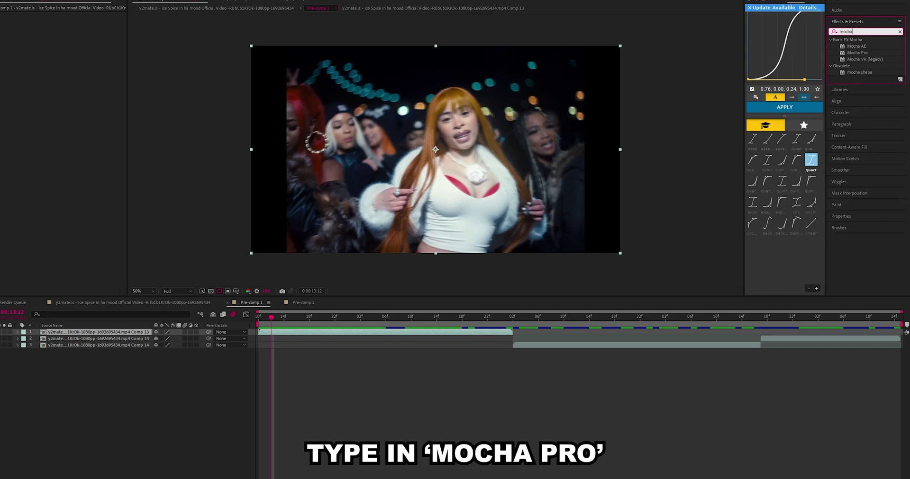
pyautogui.moveTo(856, 53); pyautogui.dragTo(417, 333)
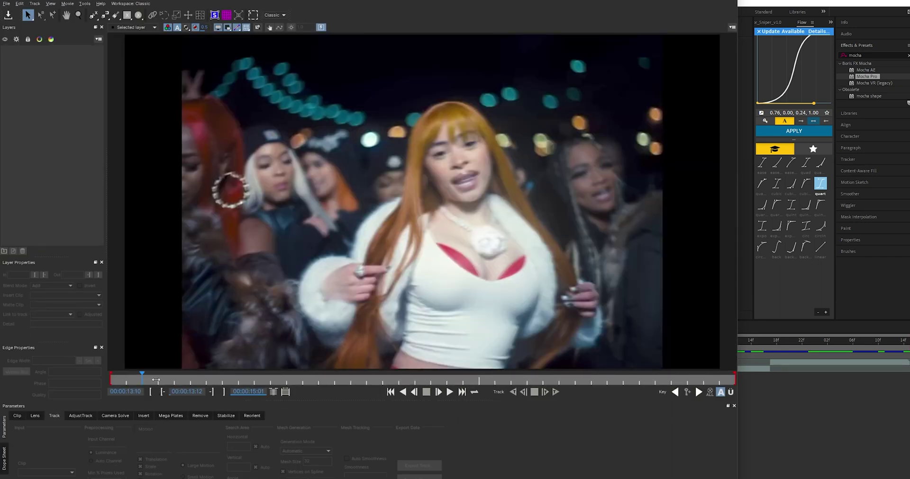
# Step: On a late frame, draw a closed magnetic spline around the singer's head
pyautogui.moveTo(157, 381); pyautogui.dragTo(735, 384)
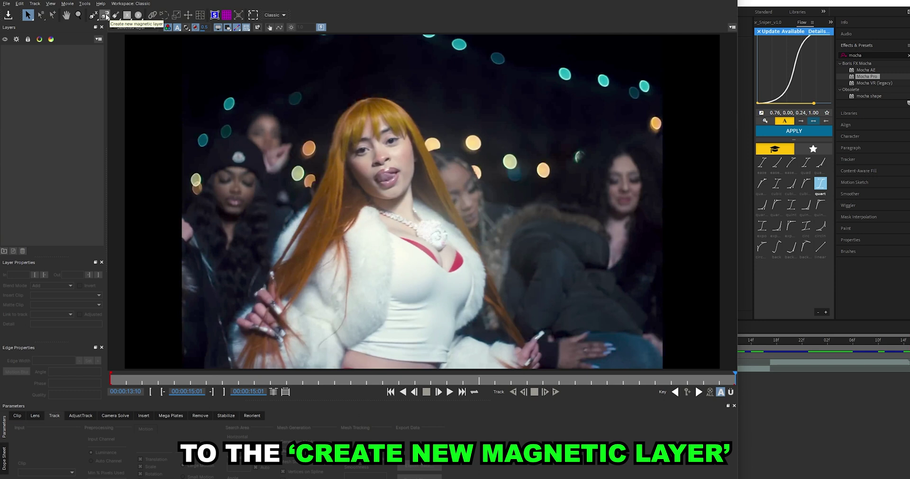
pyautogui.click(105, 16)
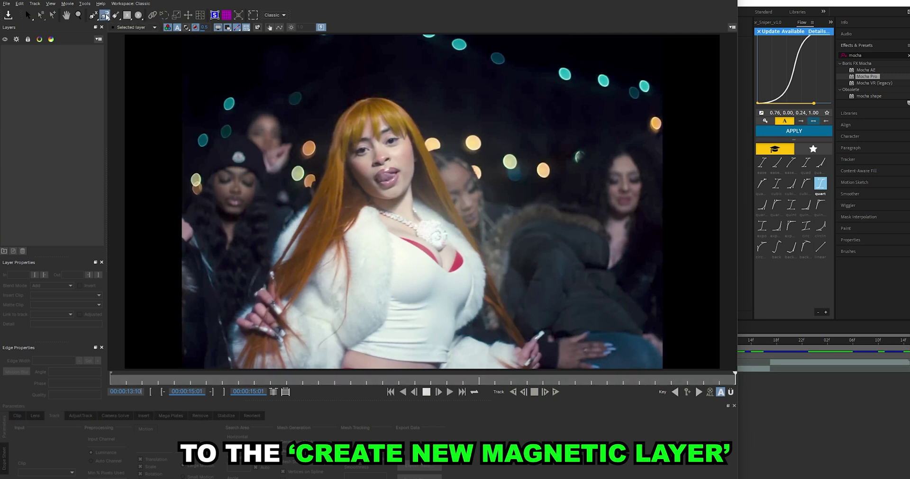
pyautogui.click(345, 153)
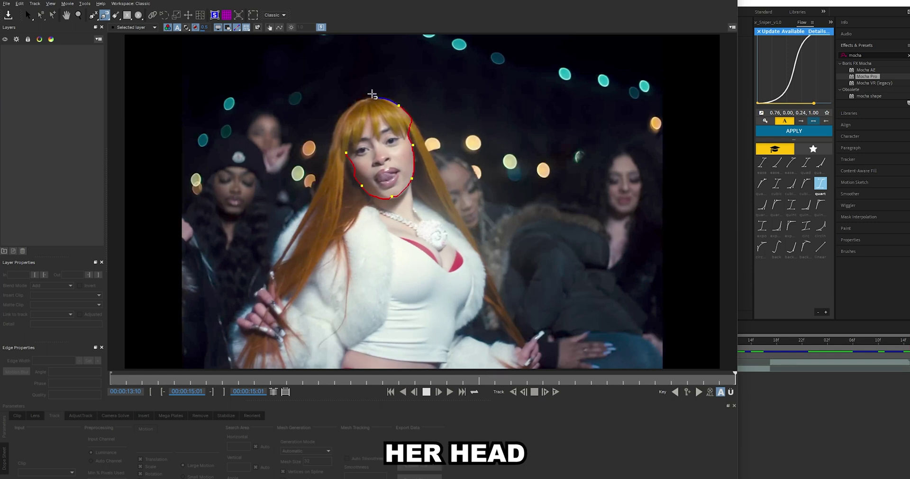
pyautogui.click(345, 154)
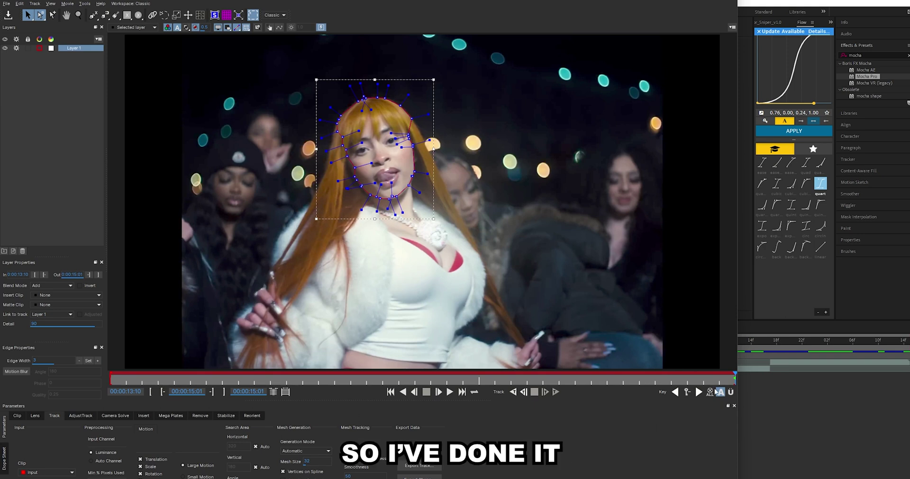
# Step: Track Layer 1 backwards to the start of the clip
pyautogui.click(512, 393)
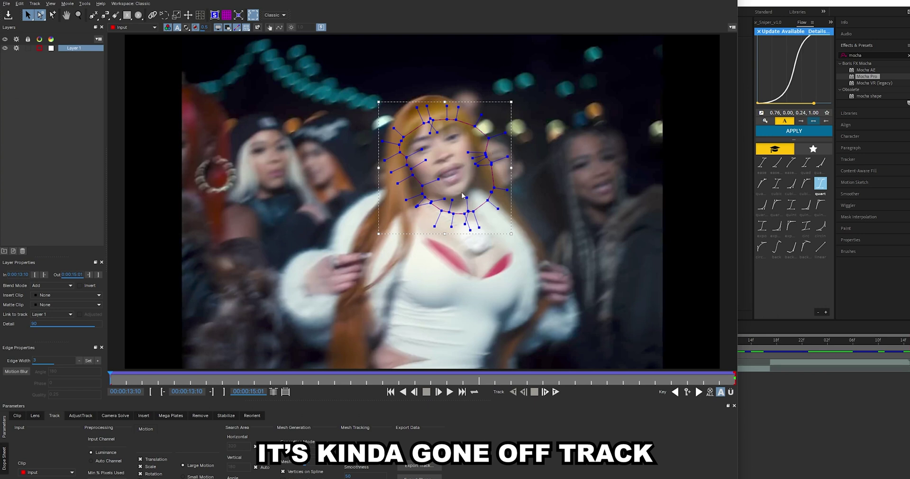
# Step: Save the Mocha track, return to After Effects, and add a new Null Object layer
pyautogui.click(724, 1)
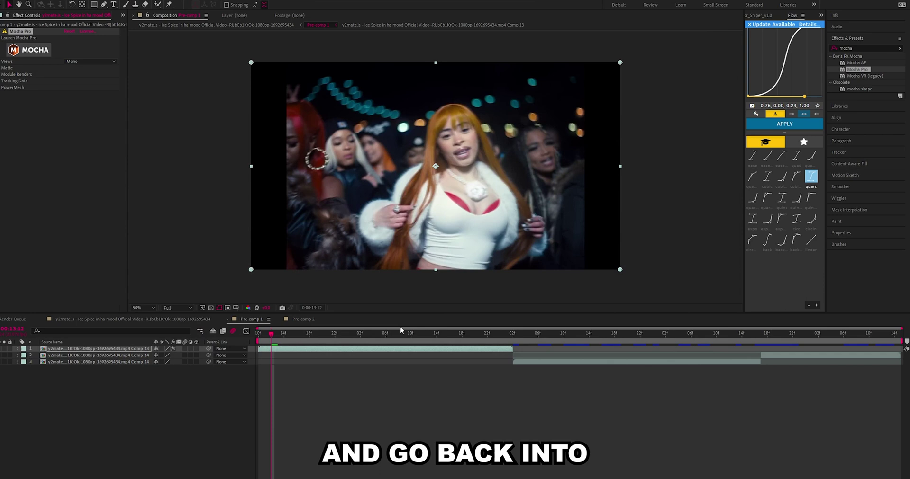
pyautogui.rightClick(133, 412)
pyautogui.rightClick(157, 387)
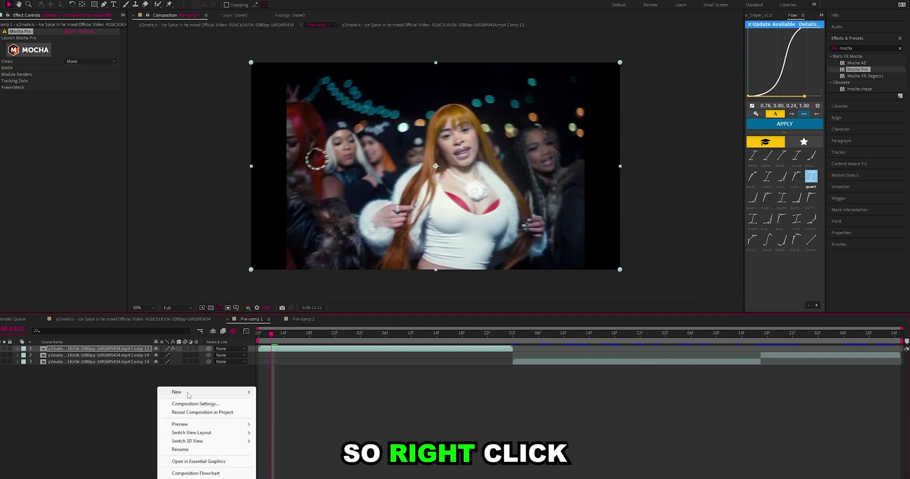
pyautogui.moveTo(191, 395)
pyautogui.click(298, 436)
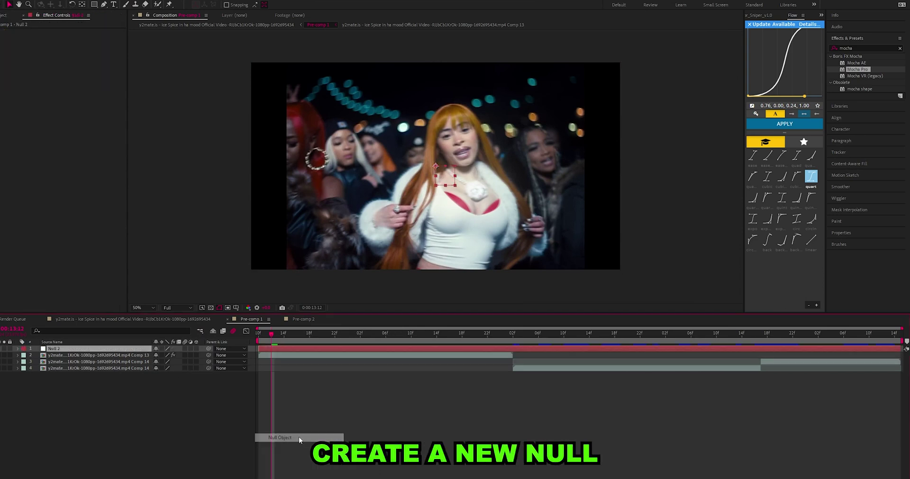
# Step: Split Null 2 at 15:02 and delete the later piece, then select the tracked video layer
pyautogui.click(514, 339)
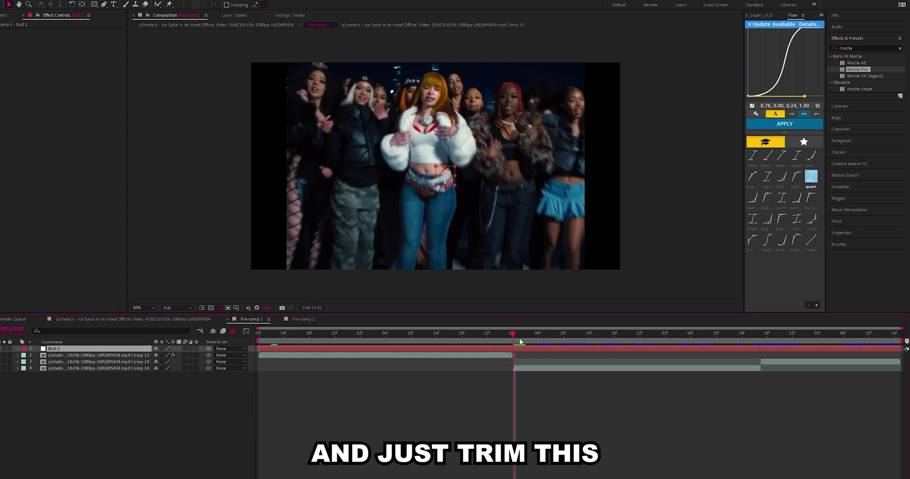
pyautogui.hotkey('ctrl', 'shift', 'd')
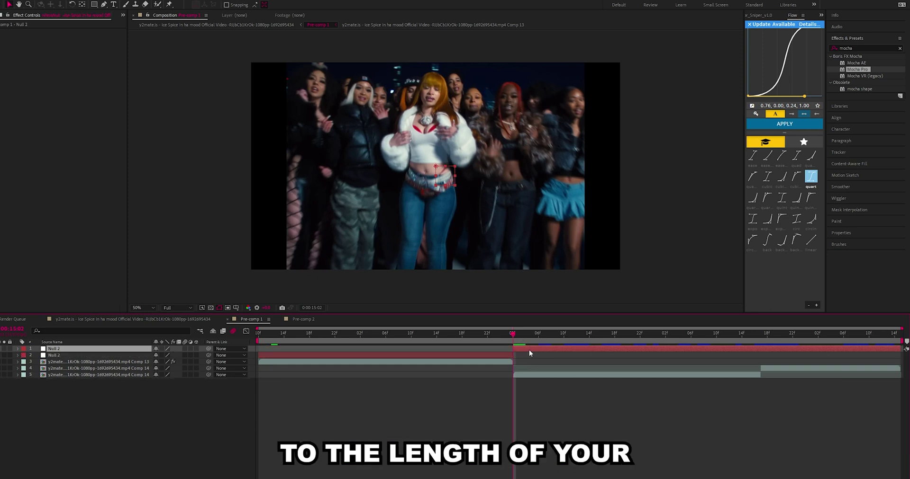
pyautogui.press('Delete')
pyautogui.moveTo(507, 339); pyautogui.dragTo(247, 343)
pyautogui.click(274, 356)
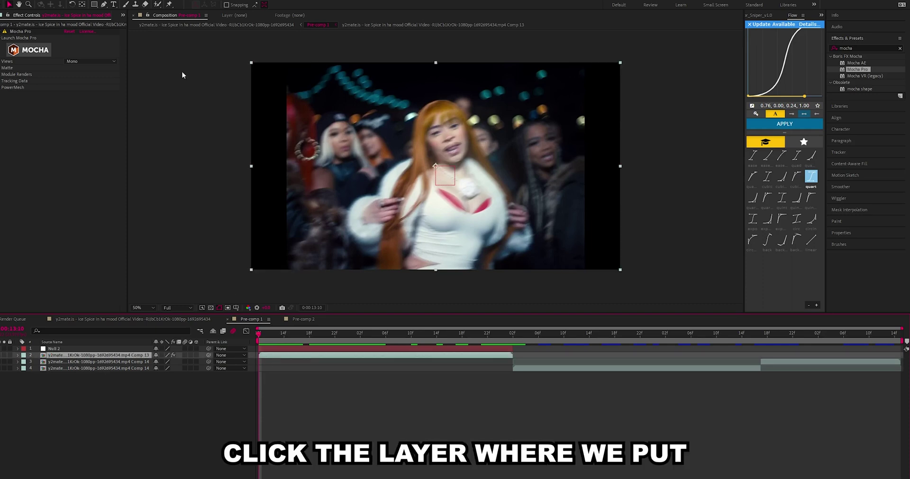
# Step: Create track data in the Mocha Pro effect using Layer 1 as the source
pyautogui.click(2, 81)
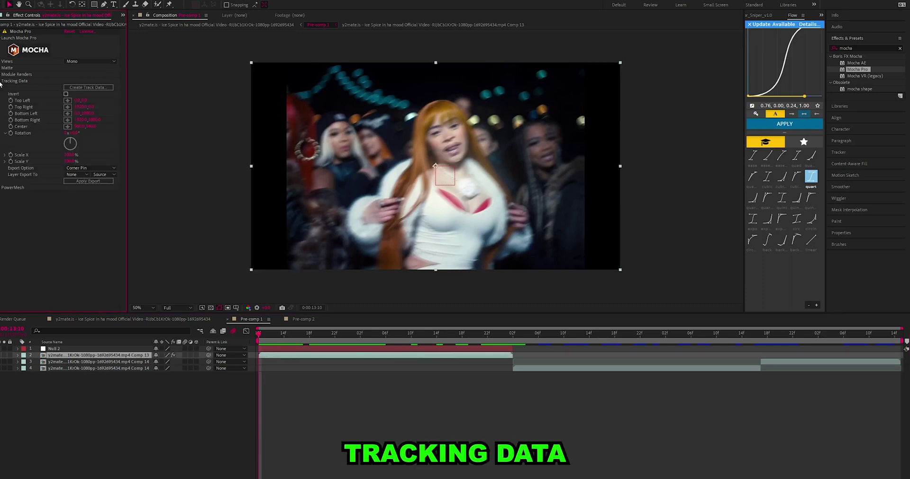
pyautogui.click(82, 88)
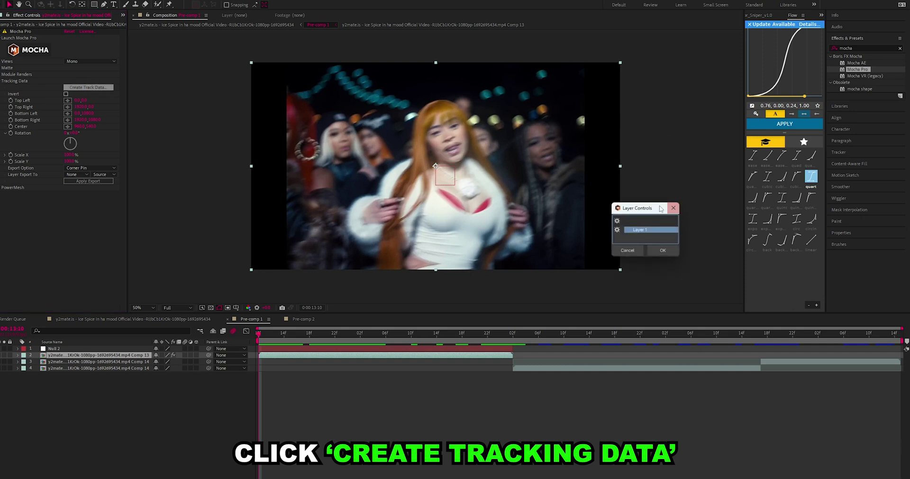
pyautogui.moveTo(660, 209); pyautogui.dragTo(461, 159)
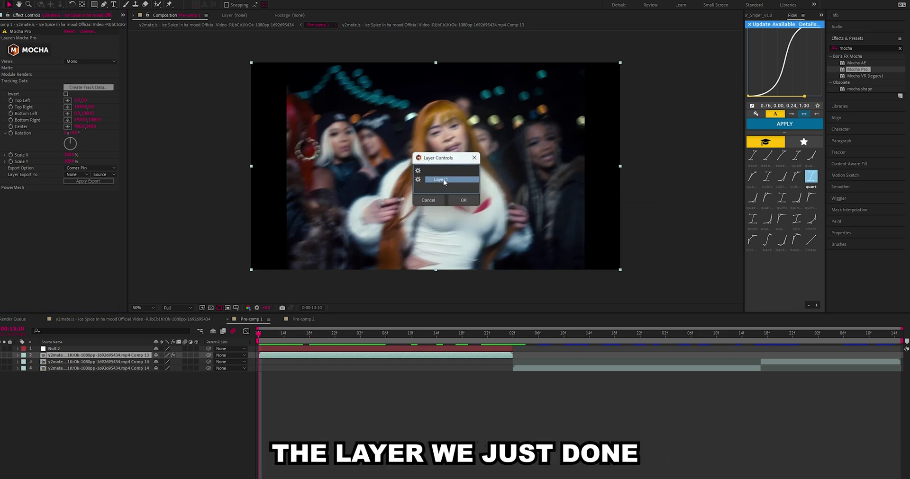
pyautogui.click(463, 200)
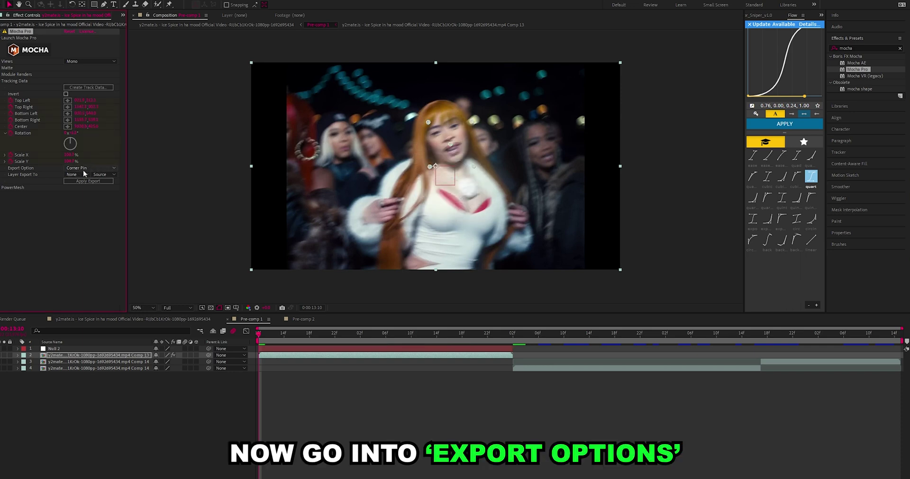
# Step: Export the track as Transform data to Null 2 and apply it
pyautogui.click(105, 167)
pyautogui.click(93, 193)
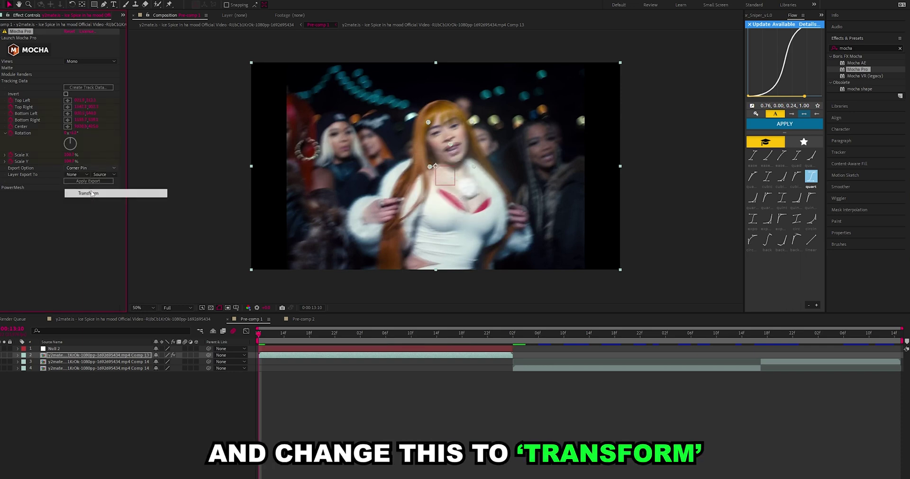
pyautogui.click(67, 174)
pyautogui.click(97, 195)
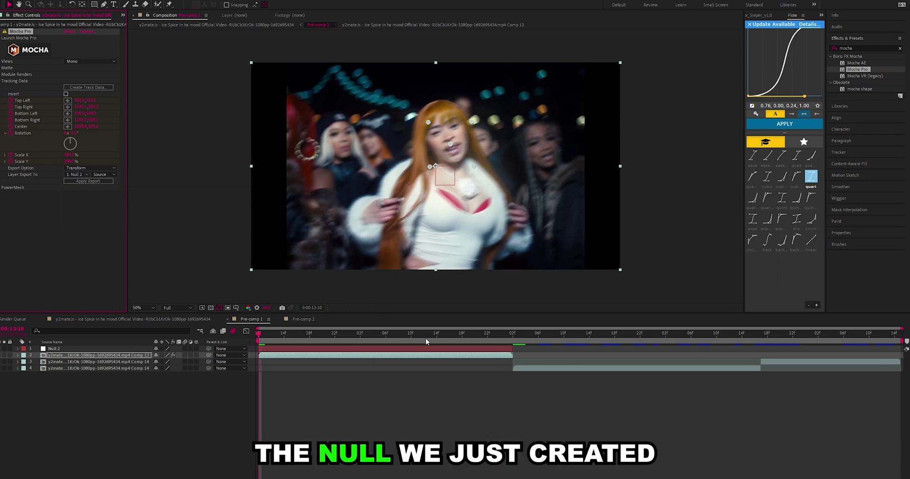
pyautogui.click(100, 181)
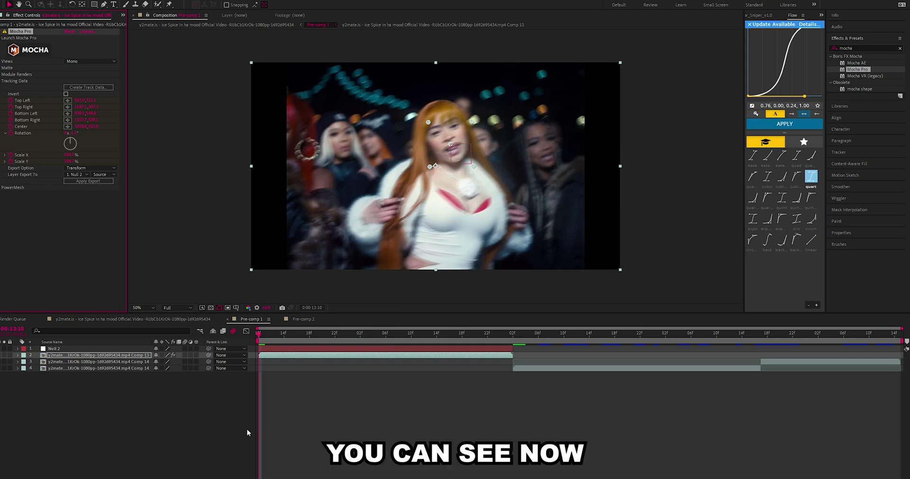
pyautogui.click(277, 349)
# Step: Scrub to confirm Null 2 follows the face, then add a text layer reading DAMN
pyautogui.moveTo(269, 337); pyautogui.dragTo(256, 409)
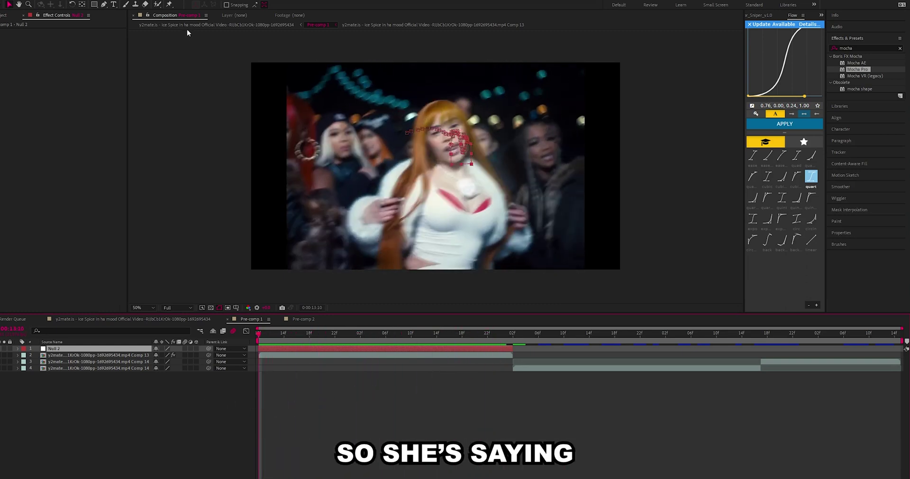
pyautogui.click(114, 4)
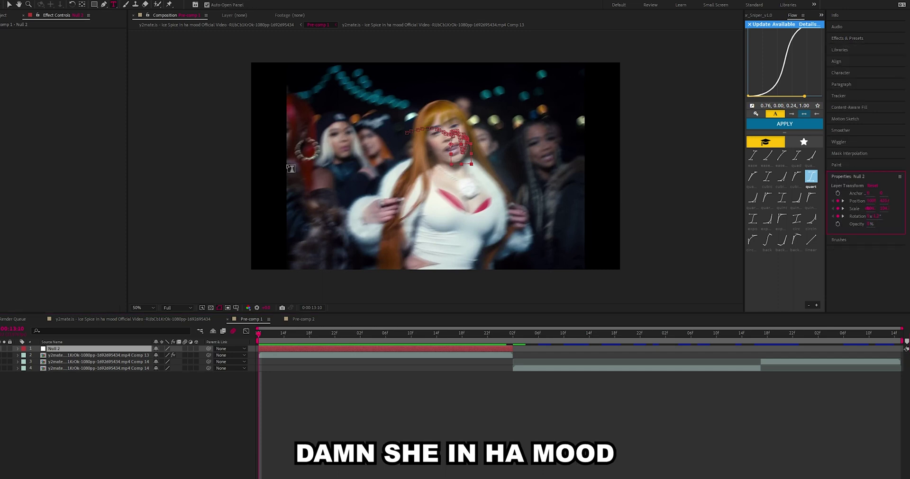
pyautogui.click(309, 179)
pyautogui.write('D')
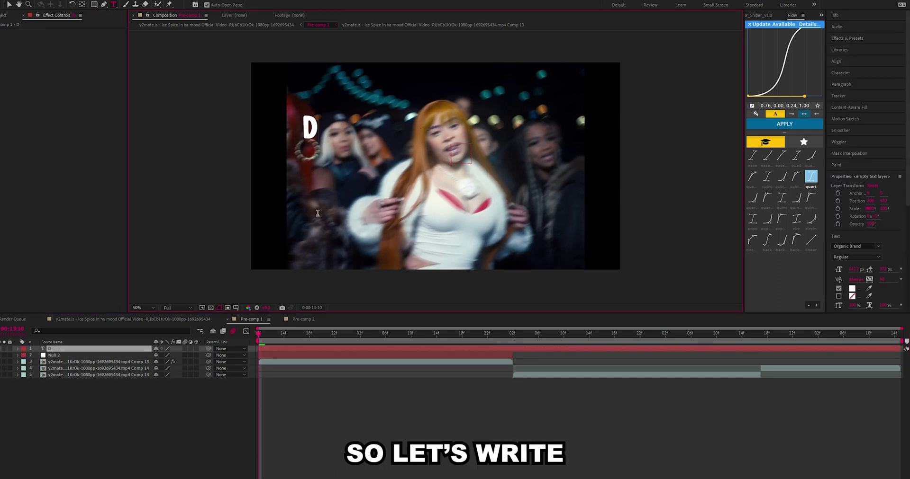
pyautogui.write('AMN')
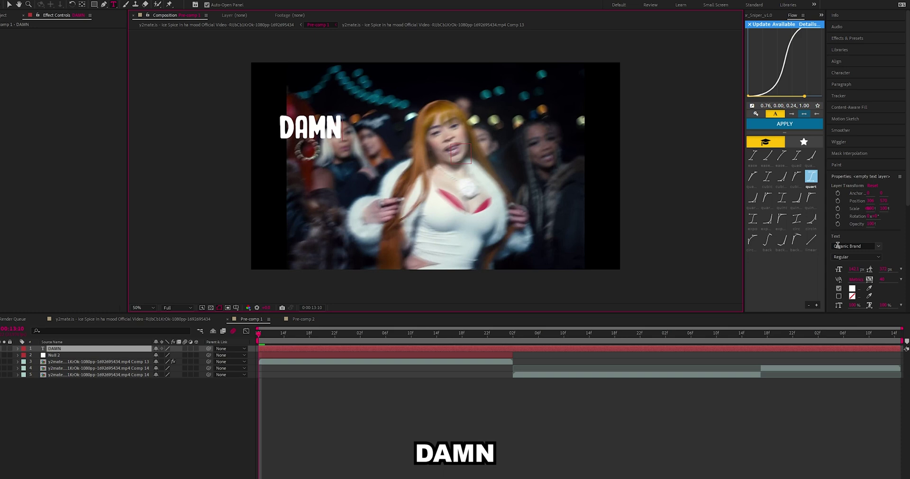
# Step: Set the DAMN text's font to Arial Black
pyautogui.click(847, 246)
pyautogui.write('aria')
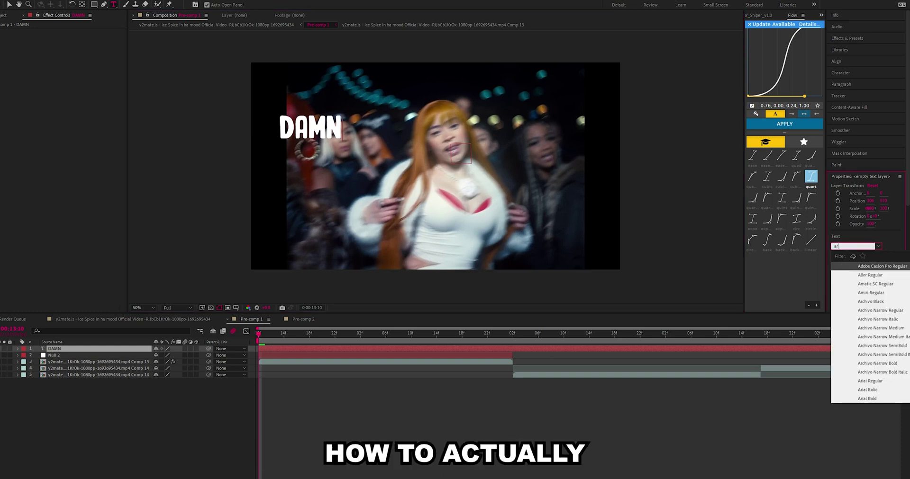
pyautogui.press('Down')
pyautogui.press('Down')
pyautogui.press('Down')
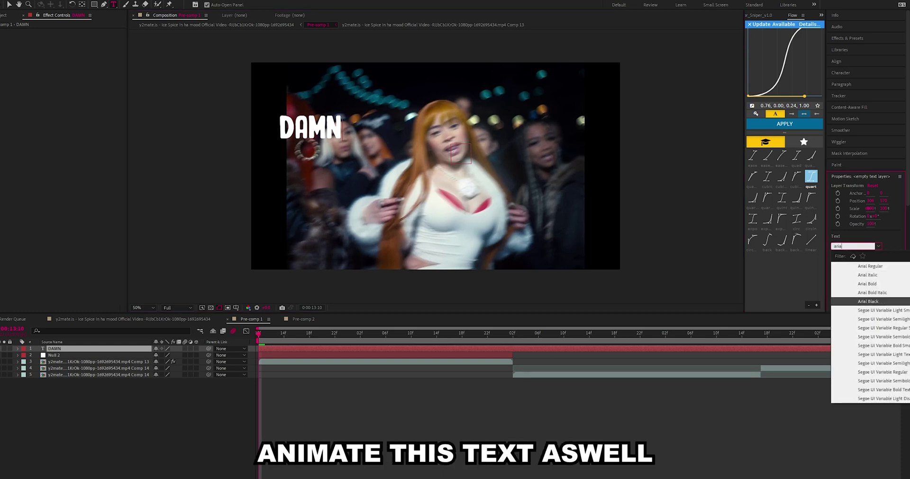
pyautogui.press('Return')
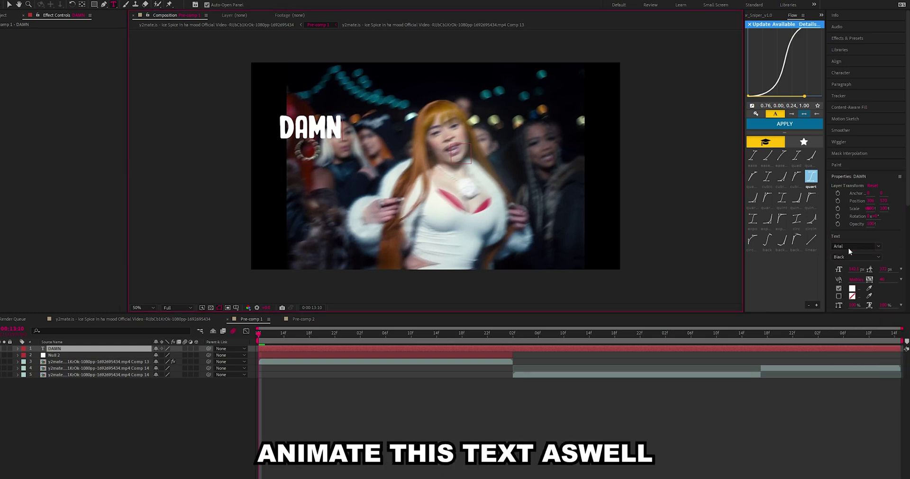
pyautogui.doubleClick(306, 131)
pyautogui.click(847, 246)
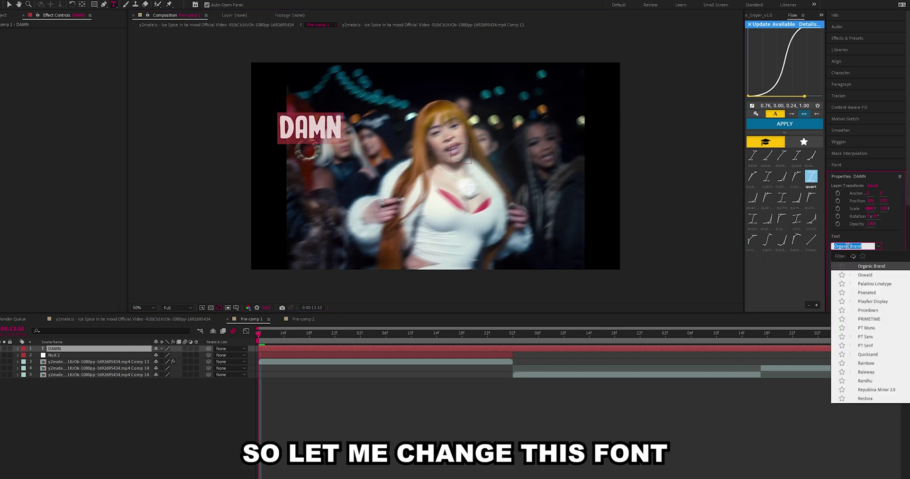
pyautogui.write('ari')
pyautogui.press('Down')
pyautogui.press('Down')
pyautogui.press('Down')
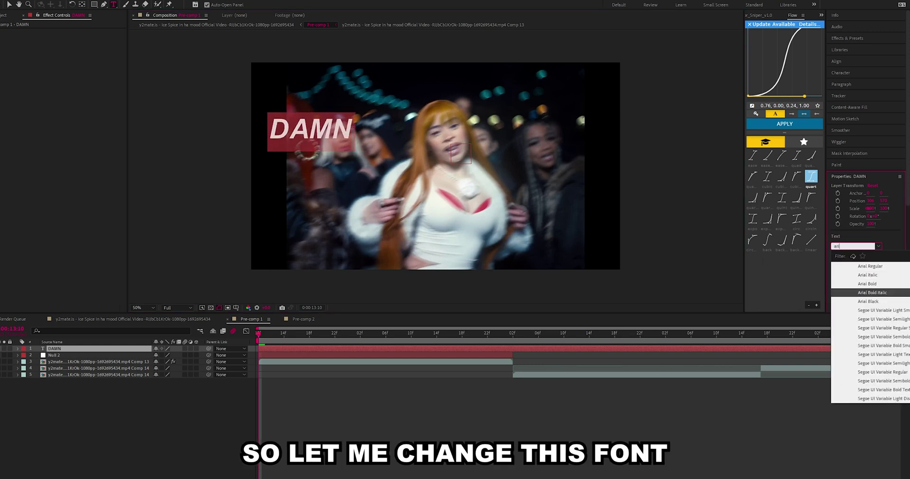
pyautogui.press('Down')
pyautogui.press('Return')
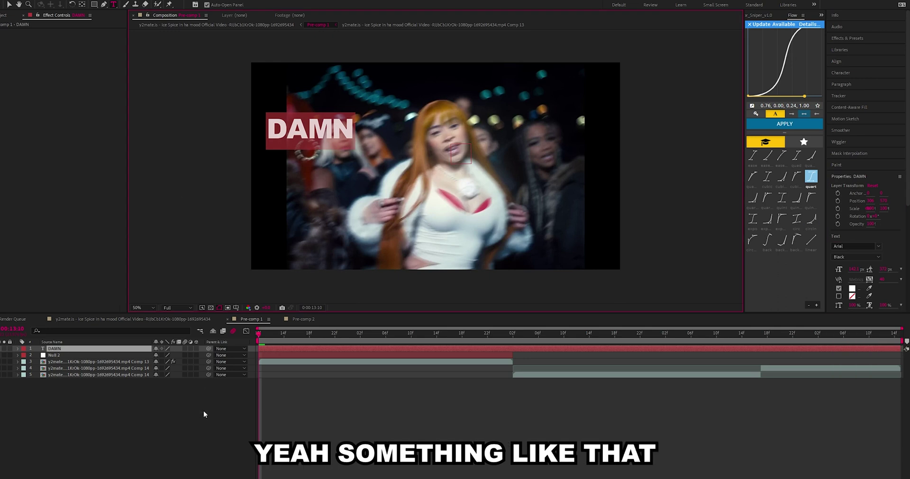
pyautogui.press('Escape')
# Step: Move DAMN toward the frame centre, trim it to end at 15:02, and preview
pyautogui.press('v')
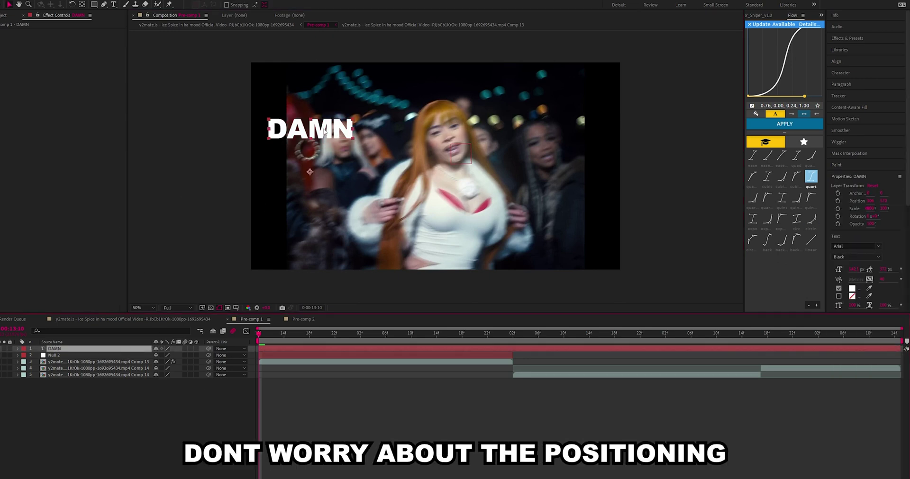
pyautogui.moveTo(329, 132); pyautogui.dragTo(387, 147)
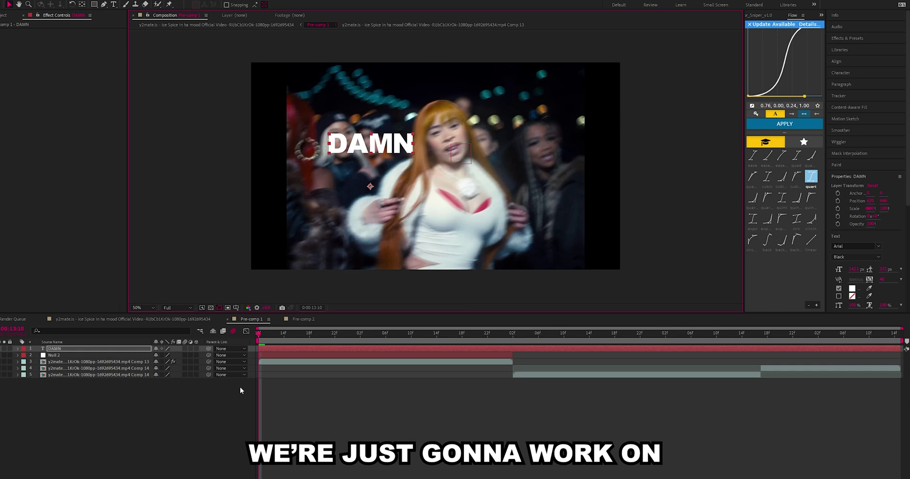
pyautogui.moveTo(488, 340); pyautogui.dragTo(513, 340)
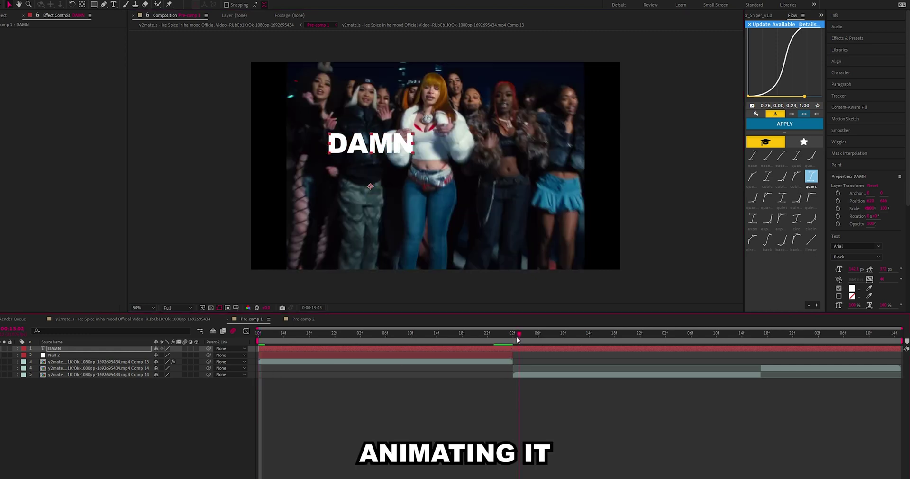
pyautogui.hotkey('alt', ']')
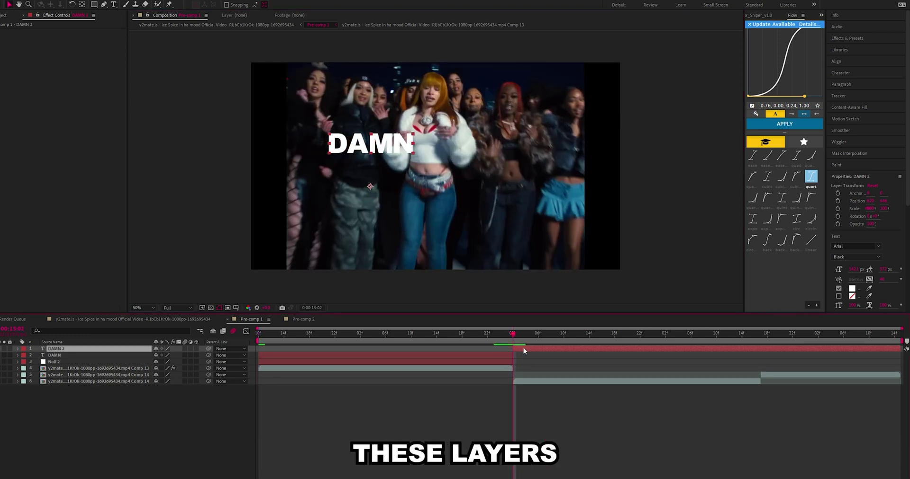
pyautogui.click(398, 333)
pyautogui.press('space')
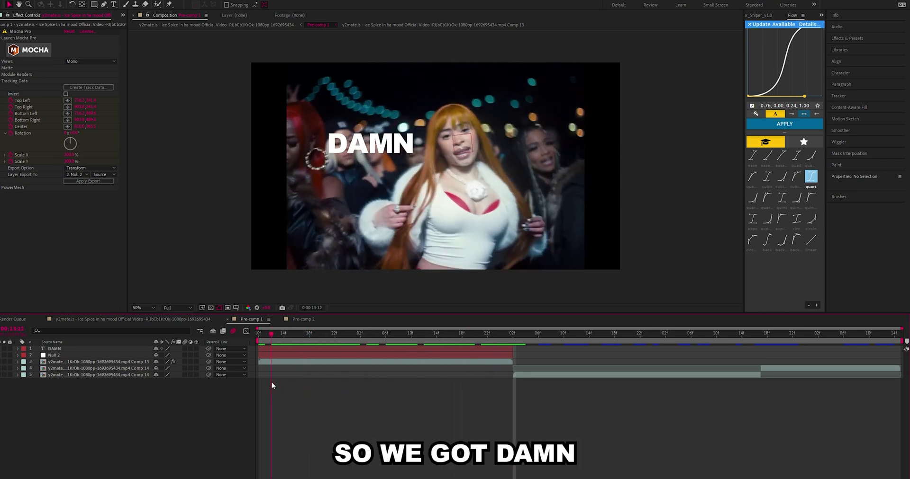
# Step: Duplicate the DAMN layer, move the copy right, and change its text to SHE
pyautogui.click(317, 350)
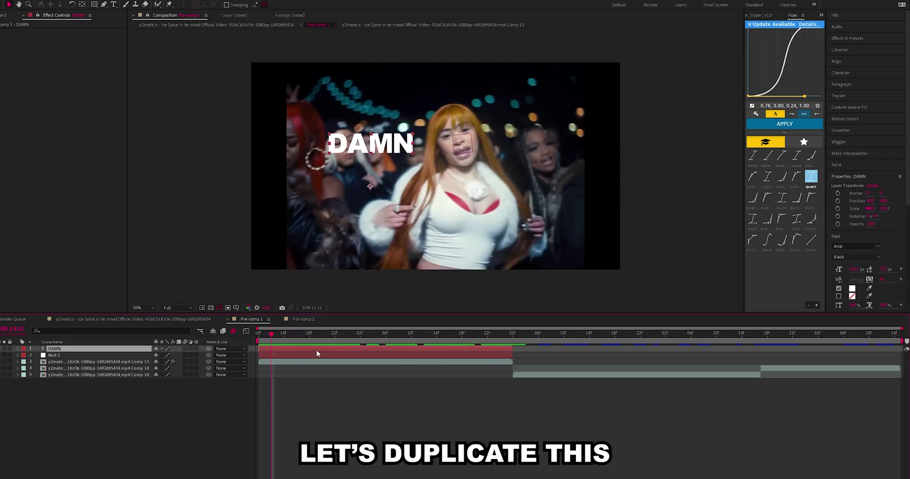
pyautogui.hotkey('ctrl', 'd')
pyautogui.moveTo(361, 145); pyautogui.dragTo(448, 143)
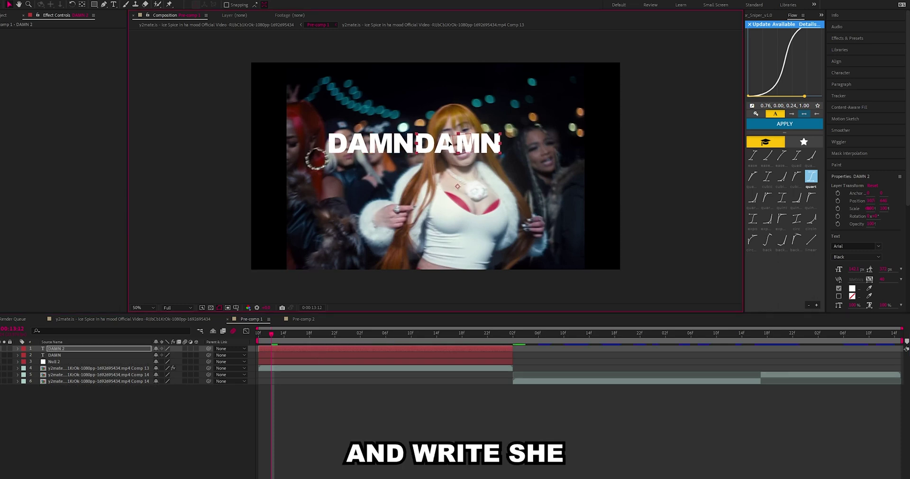
pyautogui.doubleClick(449, 141)
pyautogui.write('SHE')
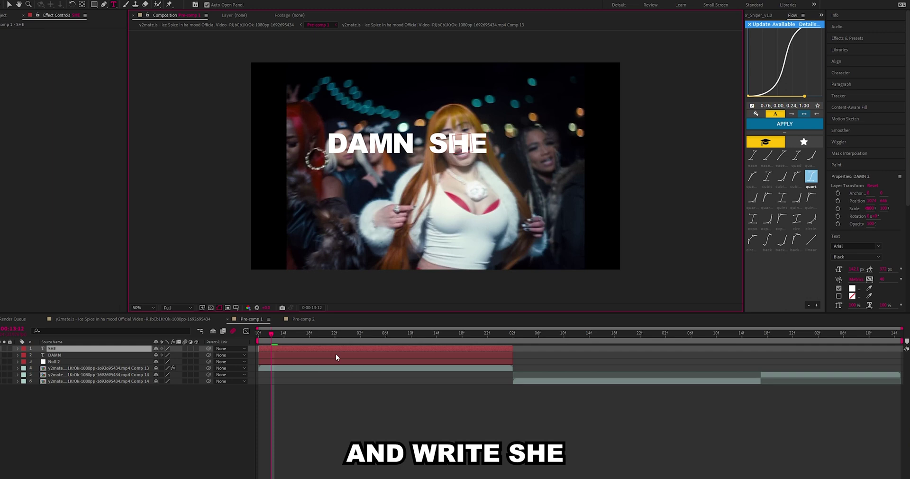
pyautogui.click(328, 346)
# Step: Position SHE right beside DAMN with a space between the words
pyautogui.press('v')
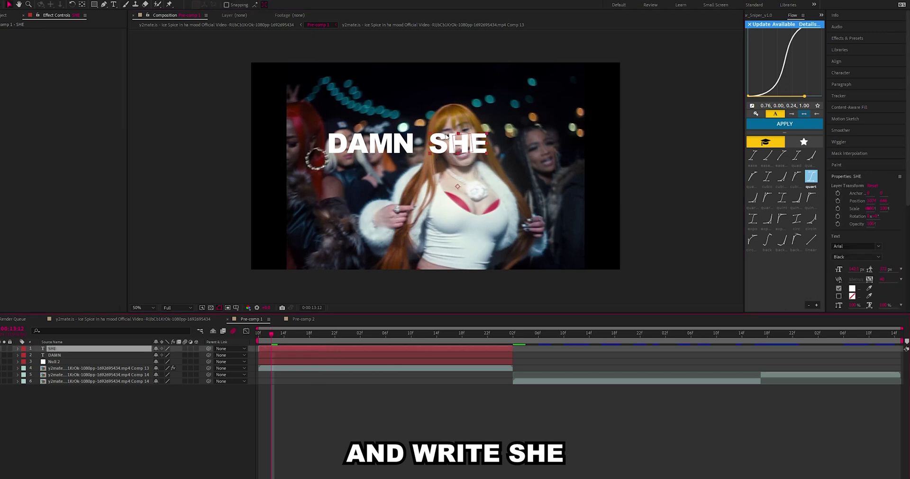
pyautogui.moveTo(446, 138); pyautogui.dragTo(440, 149)
pyautogui.press('F2')
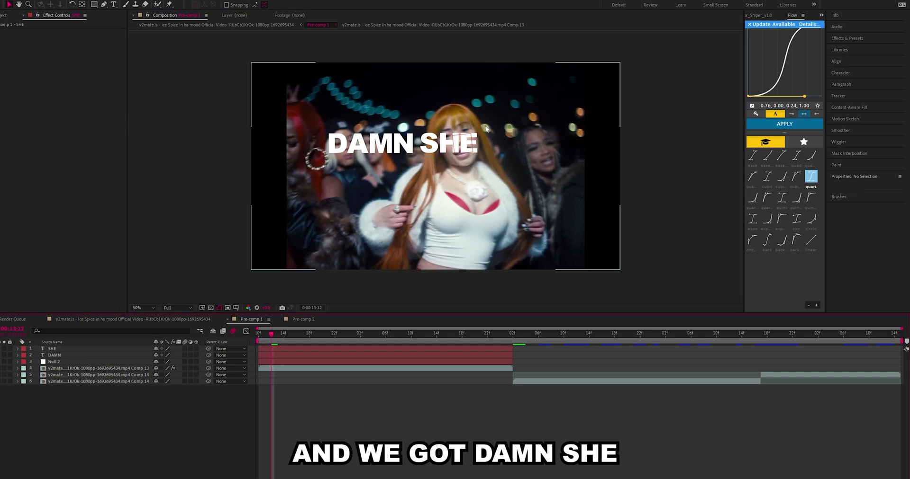
pyautogui.click(114, 5)
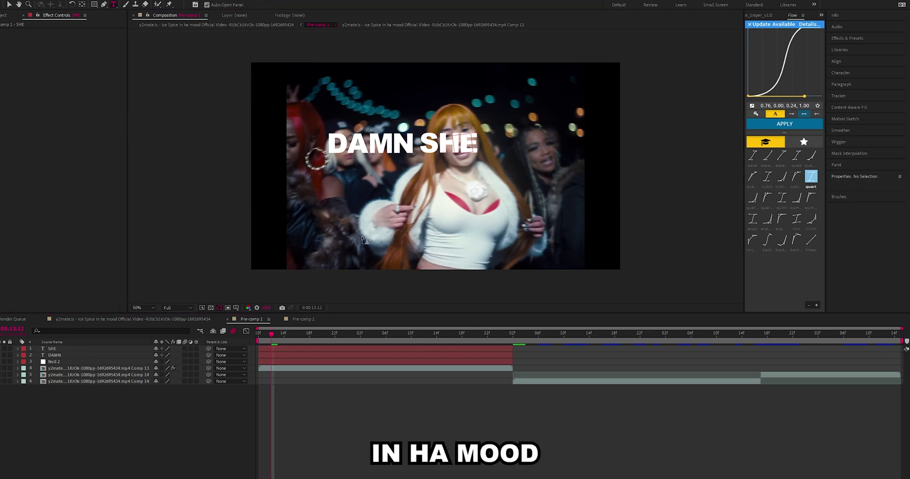
# Step: Add an 'IN HA MOOD' text layer below DAMN SHE, set in the Organic Brand font
pyautogui.click(324, 209)
pyautogui.write('INHA')
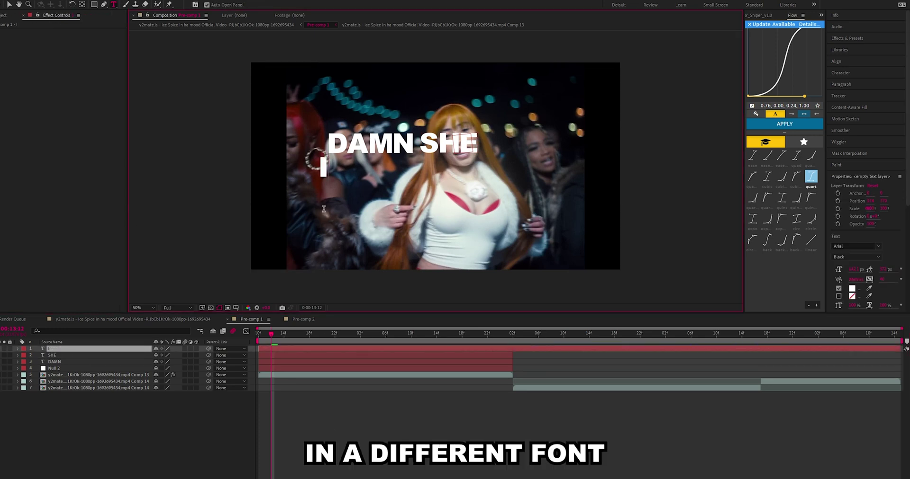
pyautogui.write(' MOOD')
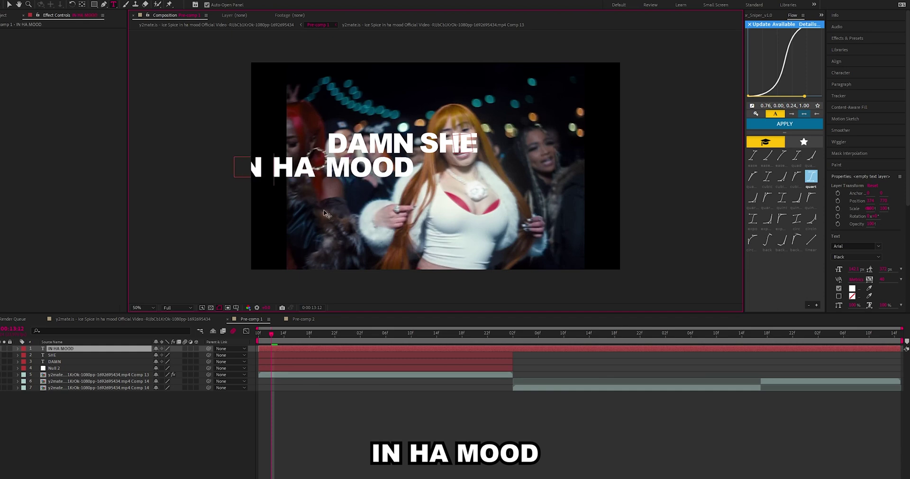
pyautogui.moveTo(361, 203); pyautogui.dragTo(467, 199)
pyautogui.tripleClick(485, 170)
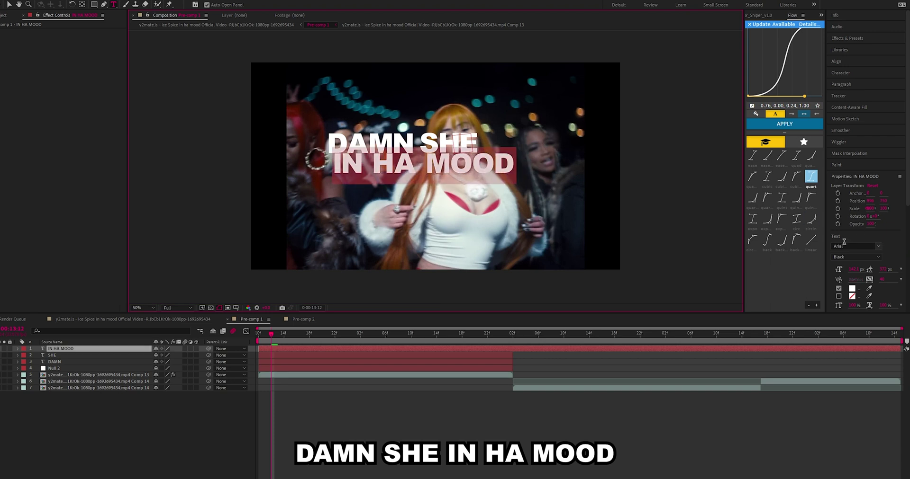
pyautogui.click(842, 245)
pyautogui.write('orga')
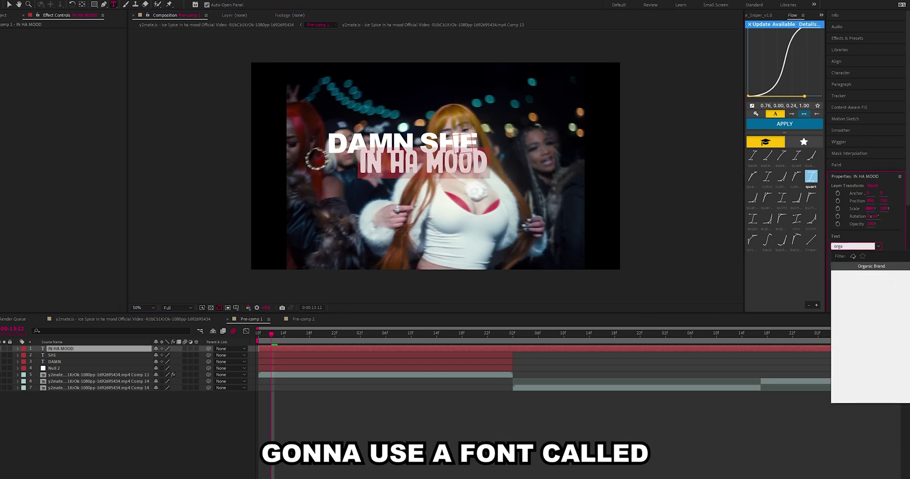
pyautogui.press('Return')
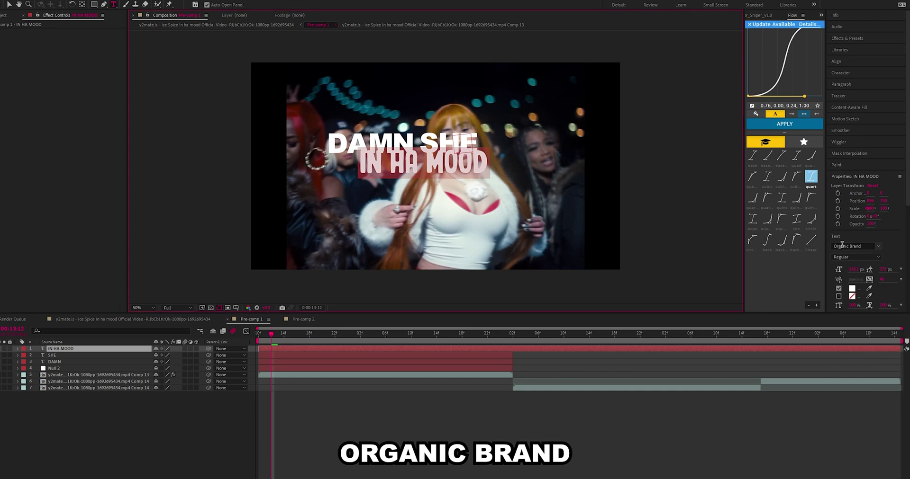
pyautogui.click(256, 455)
# Step: Scale IN HA MOOD up to about 120% and position it directly under DAMN SHE
pyautogui.click(293, 350)
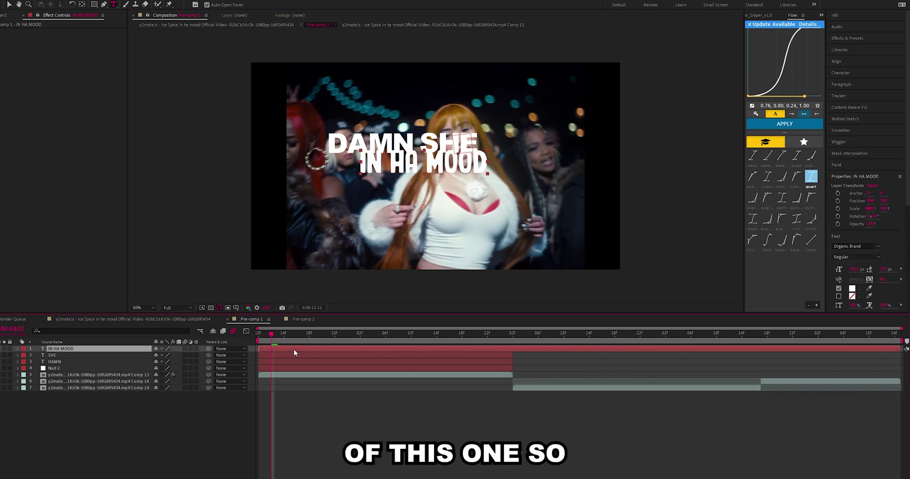
pyautogui.moveTo(437, 167); pyautogui.dragTo(421, 169)
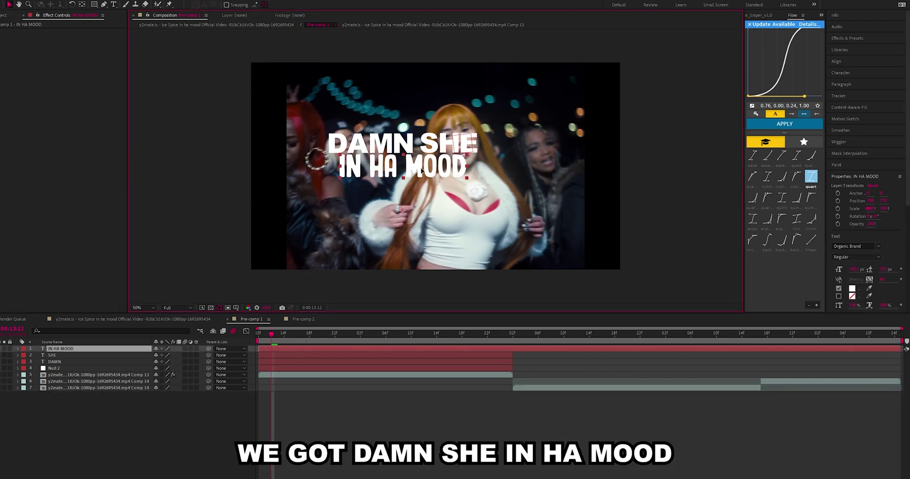
pyautogui.press('s')
pyautogui.moveTo(163, 355); pyautogui.dragTo(181, 356)
pyautogui.moveTo(410, 168); pyautogui.dragTo(411, 179)
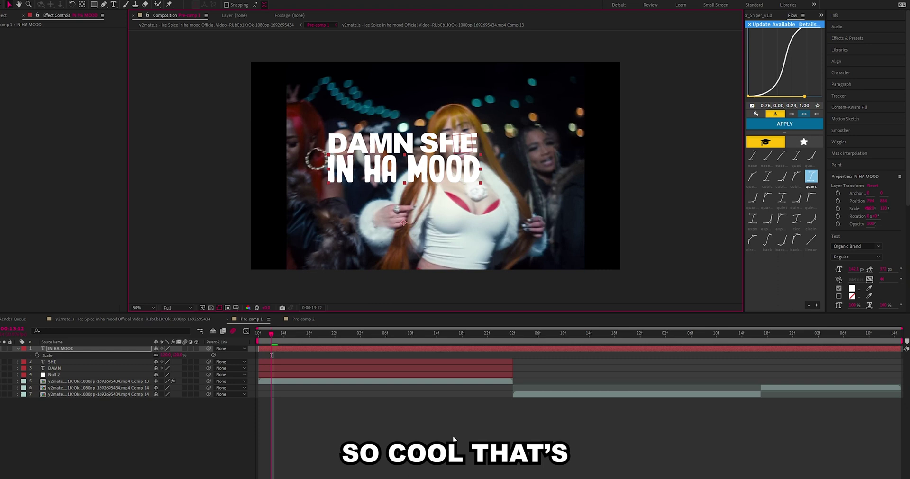
# Step: Split IN HA MOOD at 0:00:15:02, delete the extra piece and play back
pyautogui.click(395, 341)
pyautogui.click(514, 341)
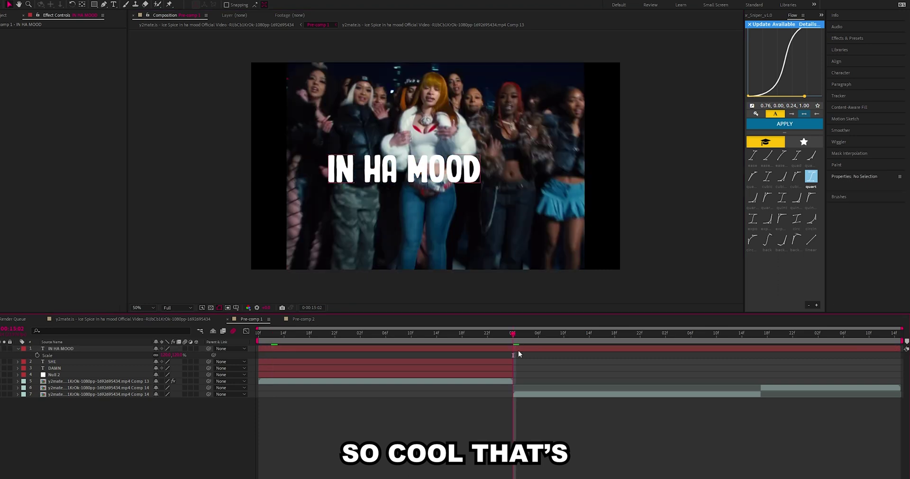
pyautogui.click(518, 350)
pyautogui.hotkey('ctrl', 'shift', 'd')
pyautogui.press('Delete')
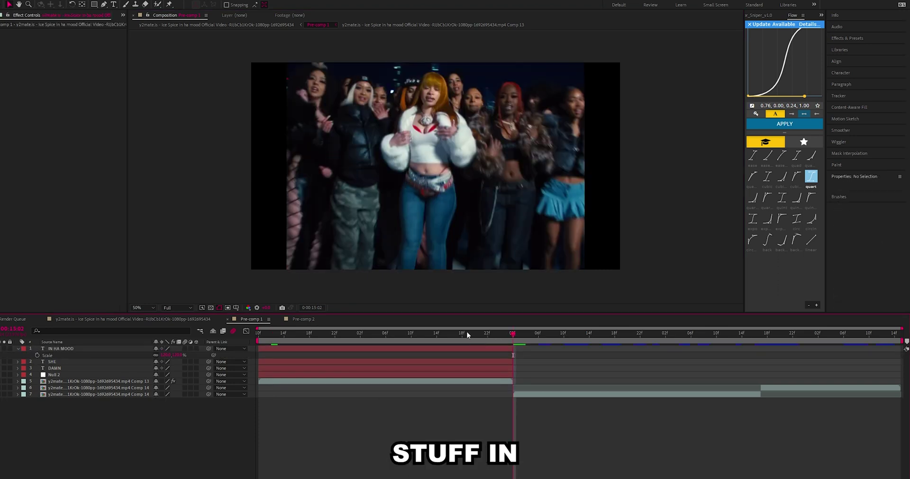
pyautogui.press('space')
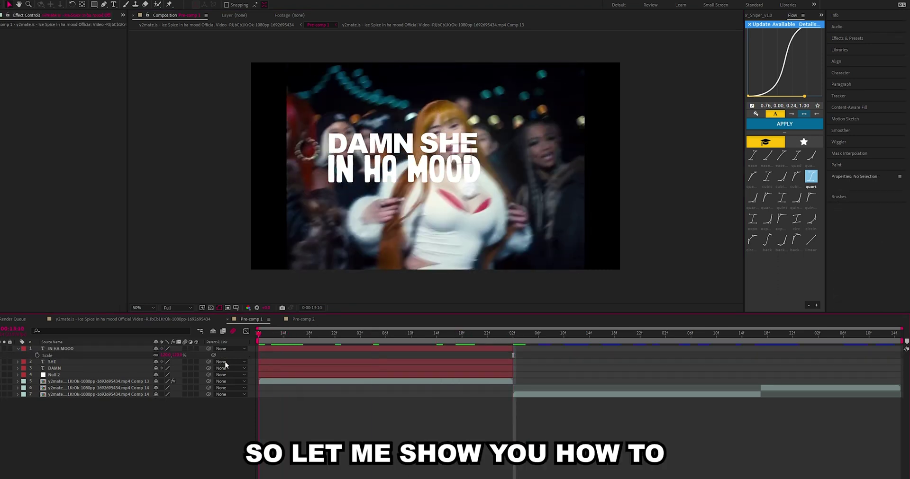
# Step: Move DAMN's anchor point up onto the word with the Pan Behind tool
pyautogui.click(73, 370)
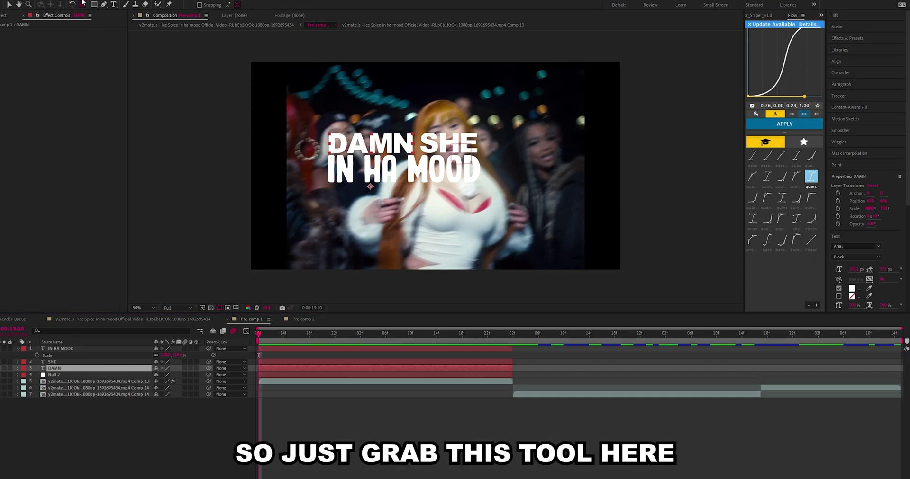
pyautogui.moveTo(370, 188); pyautogui.dragTo(372, 148)
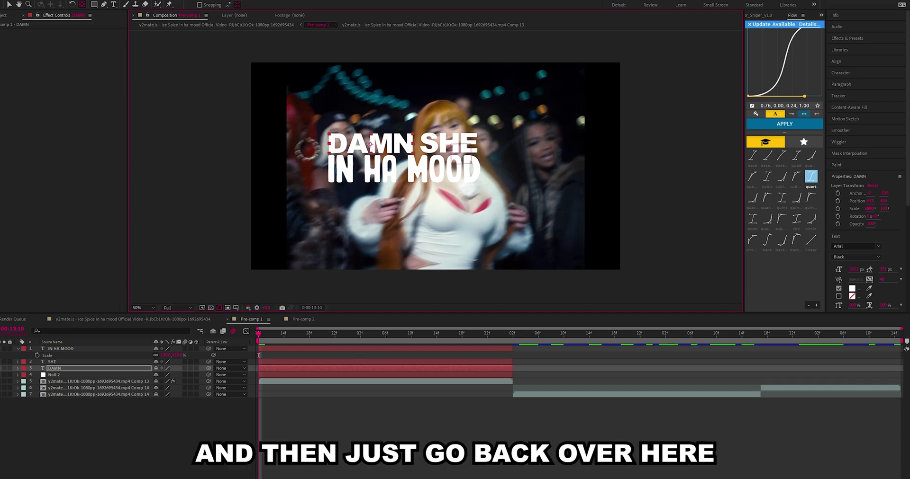
pyautogui.click(8, 6)
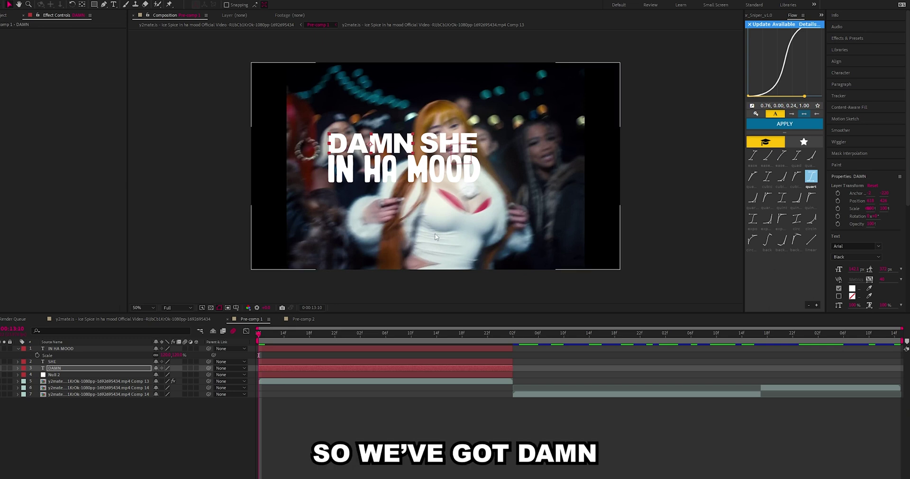
# Step: Keyframe DAMN's Scale at 0% on 13:10 and 100% on 13:16 so it pops in
pyautogui.press('space')
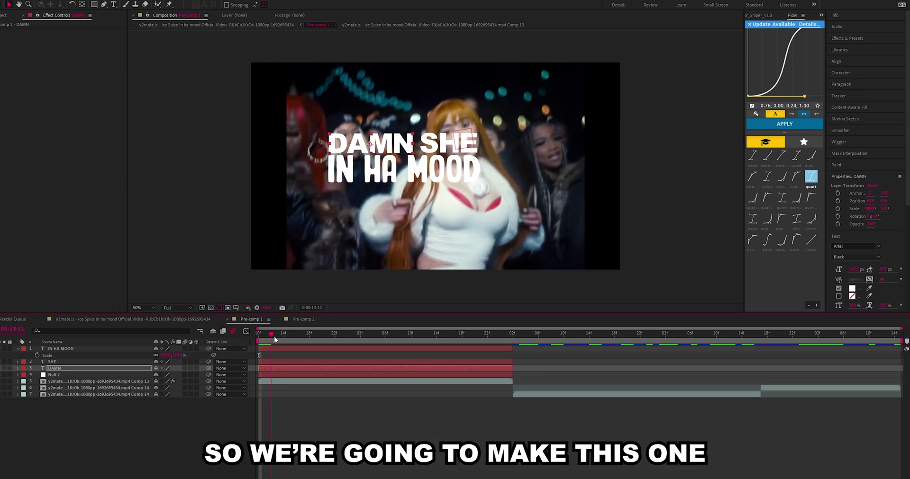
pyautogui.press('space')
pyautogui.press('s')
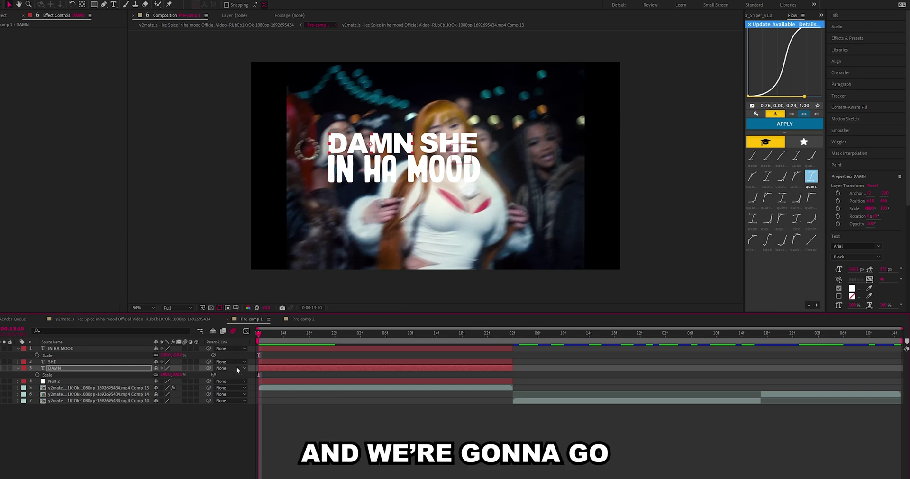
pyautogui.click(297, 333)
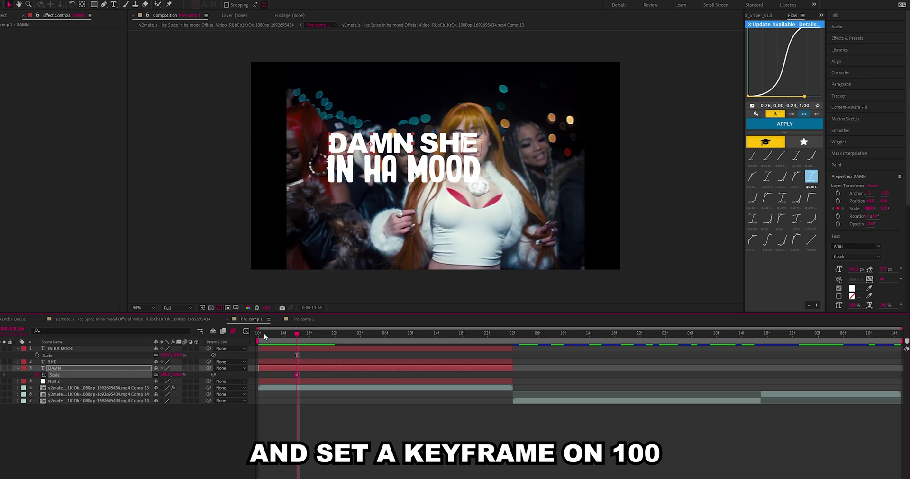
pyautogui.moveTo(264, 334); pyautogui.dragTo(239, 342)
pyautogui.moveTo(176, 376); pyautogui.dragTo(162, 380)
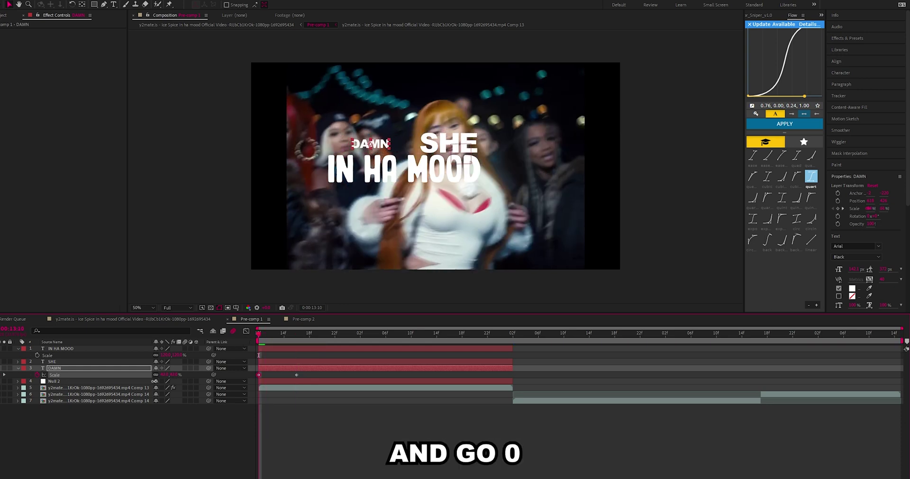
pyautogui.click(176, 375)
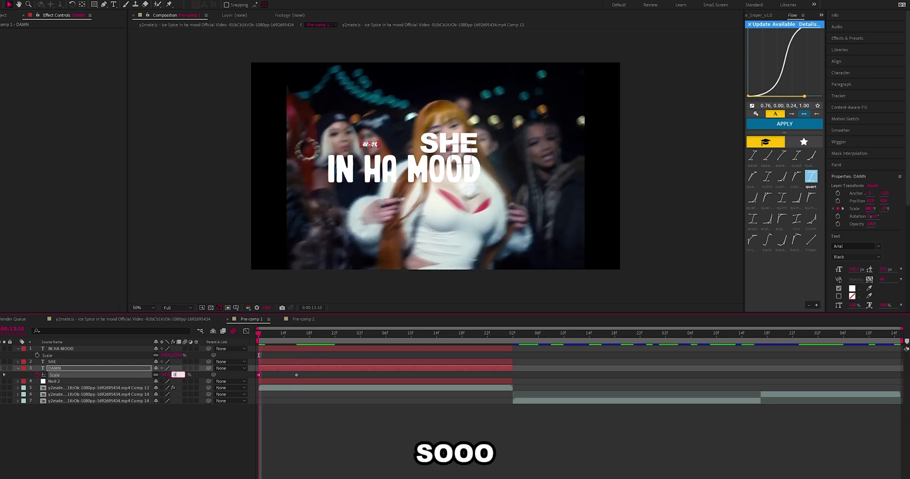
pyautogui.press('Return')
pyautogui.moveTo(262, 340); pyautogui.dragTo(297, 374)
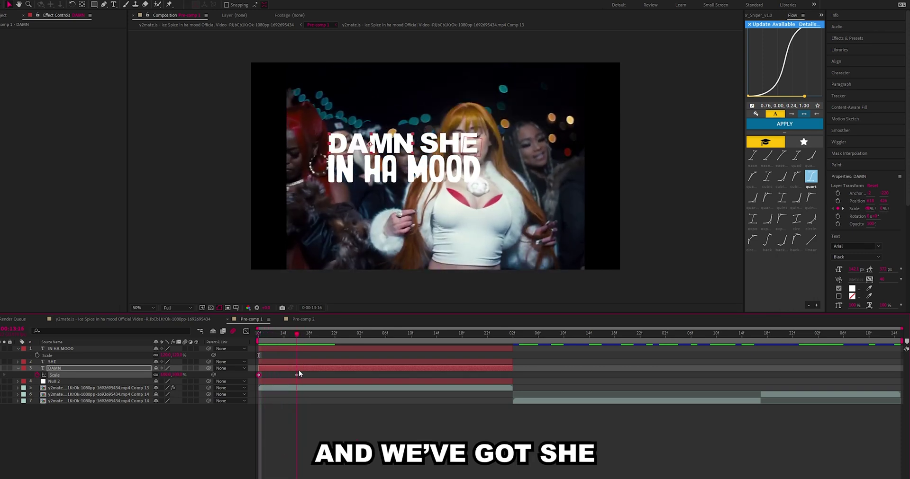
pyautogui.click(308, 362)
pyautogui.press('p')
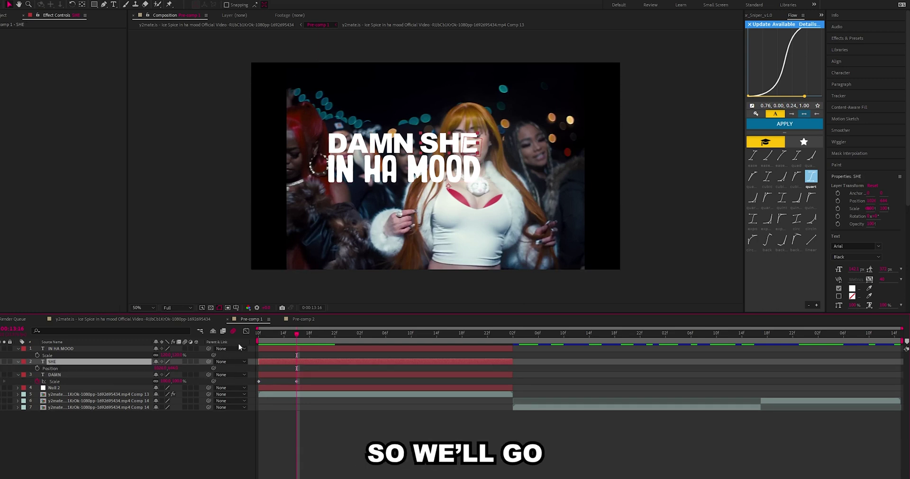
# Step: Keyframe SHE's Position at 13:22, then at 13:16 push it right to X 1726
pyautogui.moveTo(291, 337); pyautogui.dragTo(337, 340)
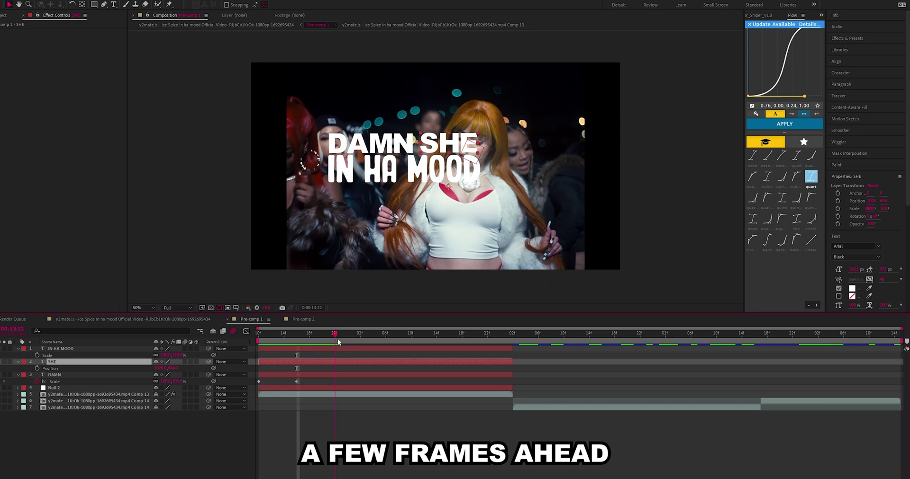
pyautogui.click(37, 368)
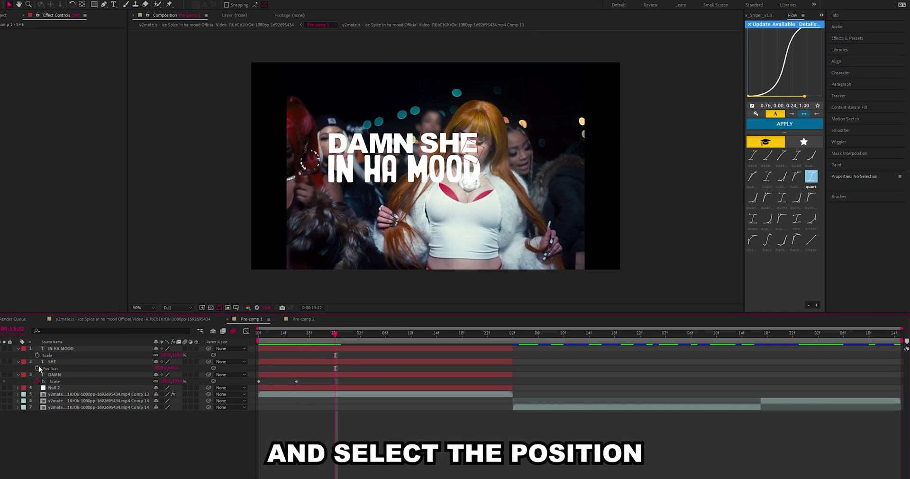
pyautogui.click(319, 336)
pyautogui.moveTo(319, 337); pyautogui.dragTo(298, 346)
pyautogui.moveTo(157, 369); pyautogui.dragTo(435, 381)
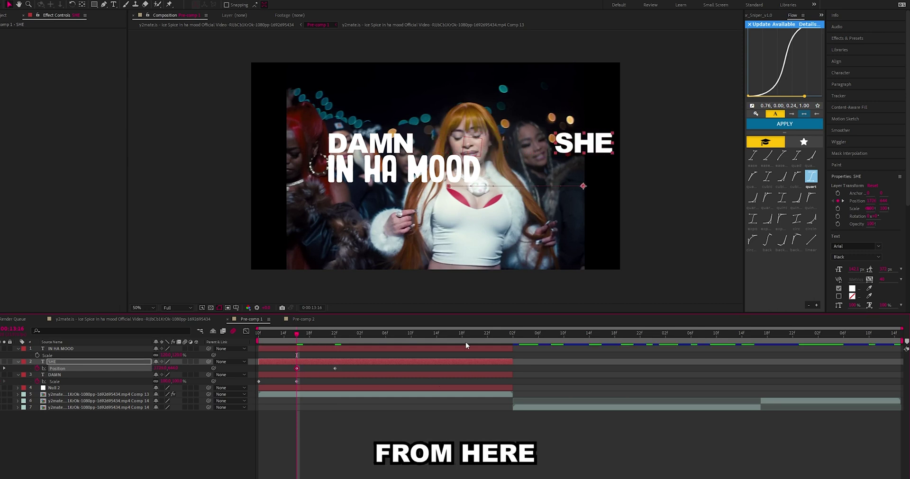
pyautogui.moveTo(298, 340); pyautogui.dragTo(297, 380)
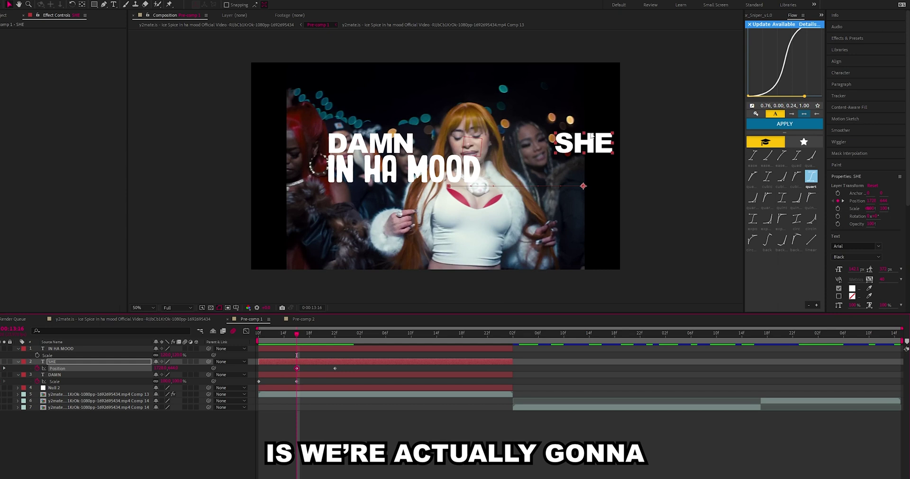
# Step: Keyframe SHE's Opacity from 0% at 13:16 to 100% at 13:22
pyautogui.press('t')
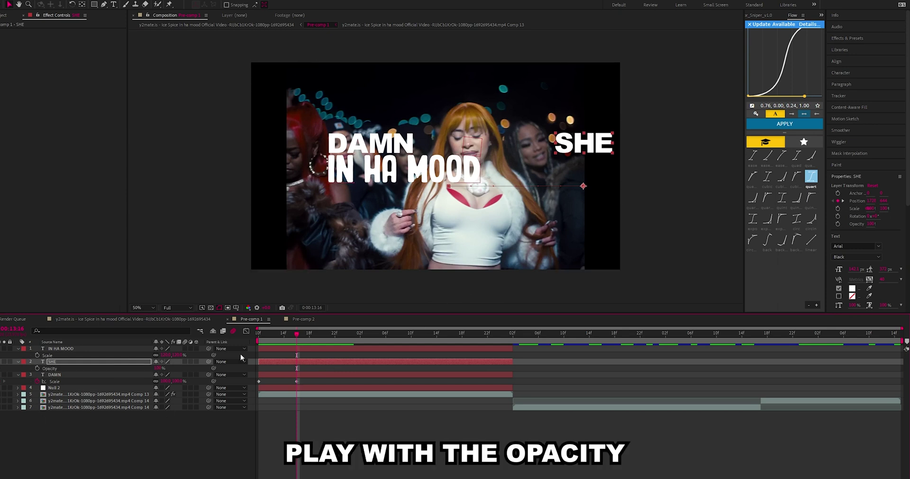
pyautogui.click(37, 369)
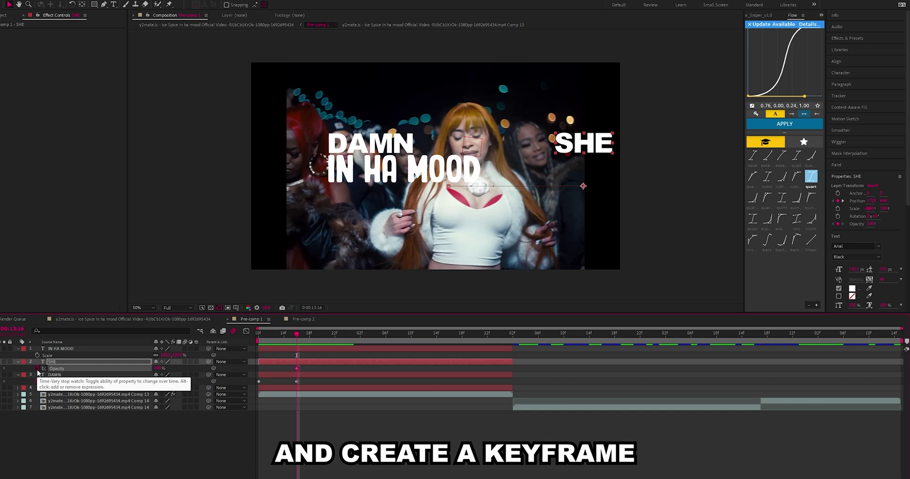
pyautogui.press('u')
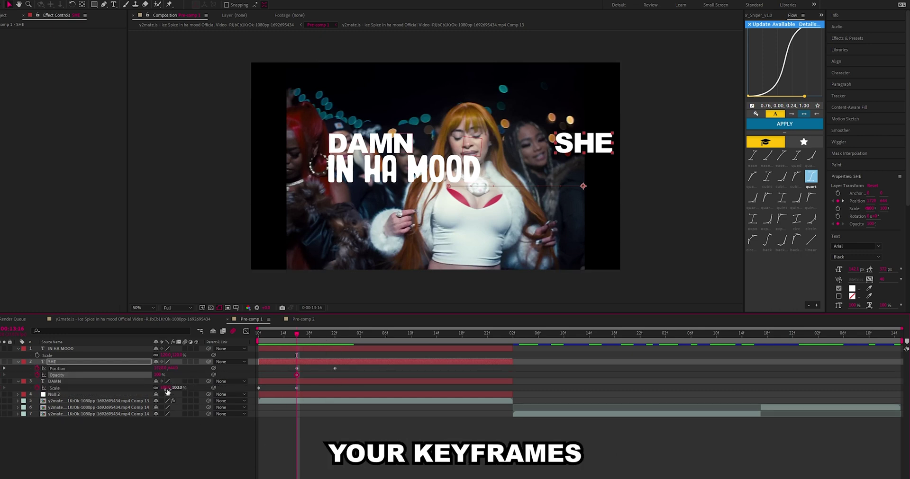
pyautogui.moveTo(310, 337); pyautogui.dragTo(335, 335)
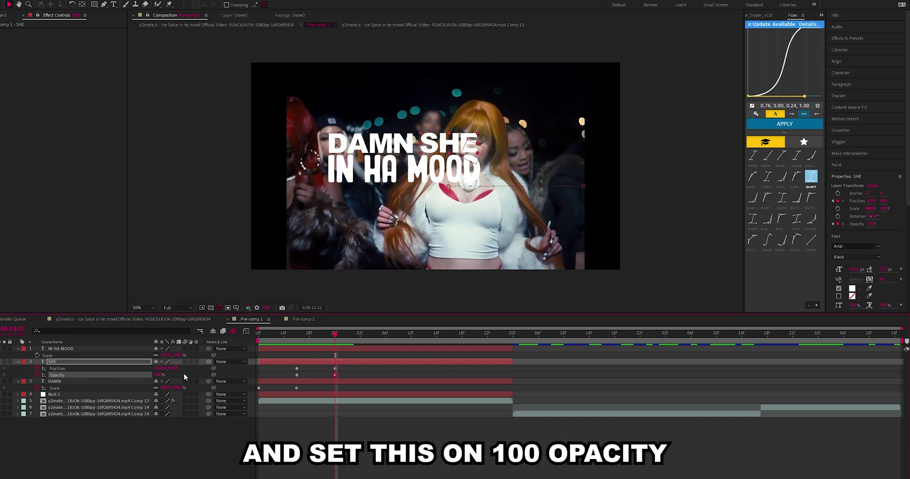
pyautogui.moveTo(310, 342); pyautogui.dragTo(295, 344)
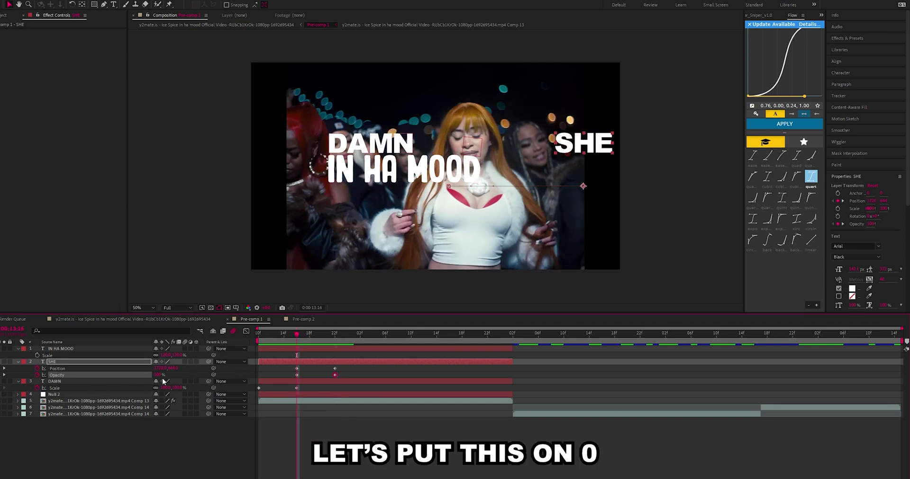
pyautogui.moveTo(162, 378); pyautogui.dragTo(114, 378)
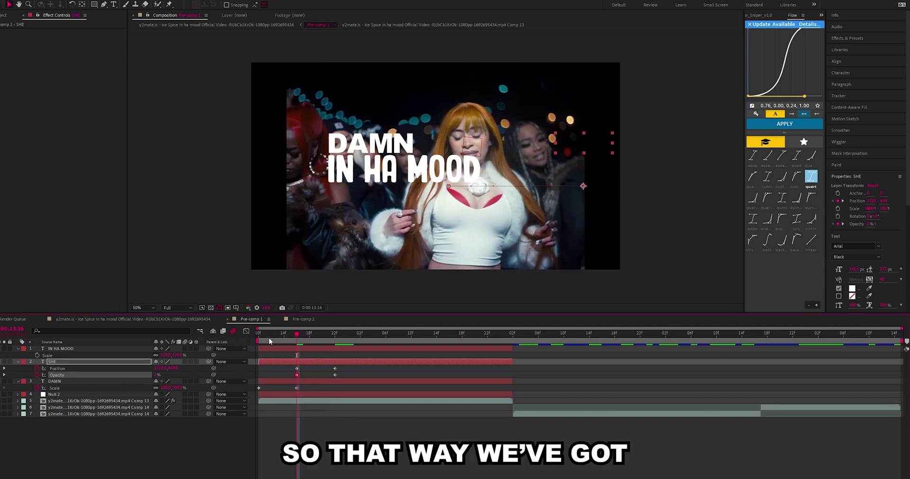
pyautogui.moveTo(269, 337); pyautogui.dragTo(335, 400)
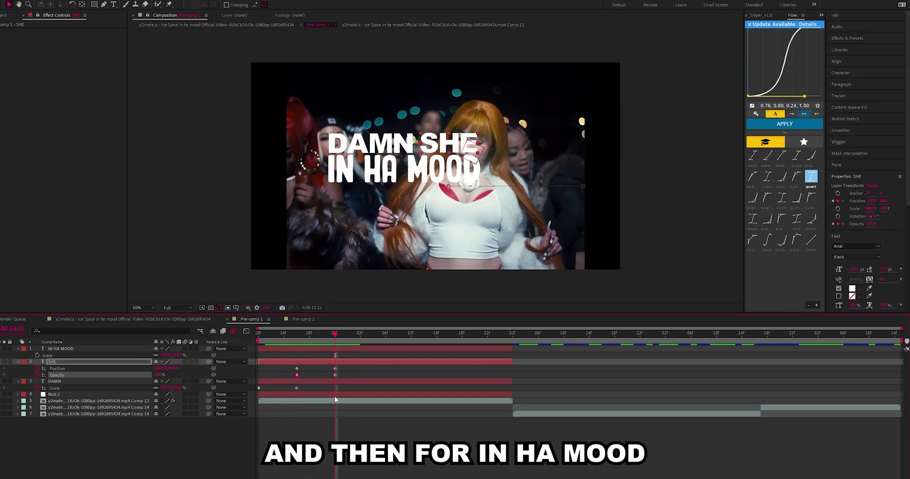
# Step: Apply the Typewriter animation preset to the IN HA MOOD layer
pyautogui.click(367, 347)
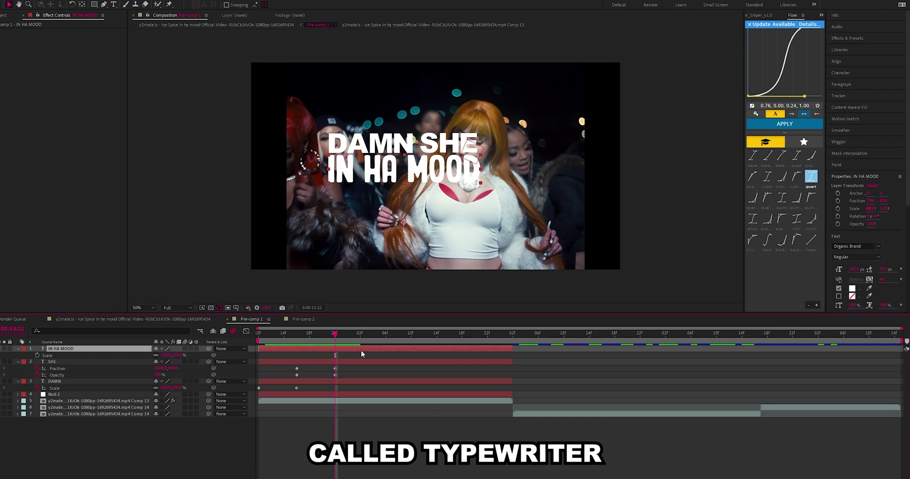
pyautogui.hotkey('ctrl', 'space')
pyautogui.write('type')
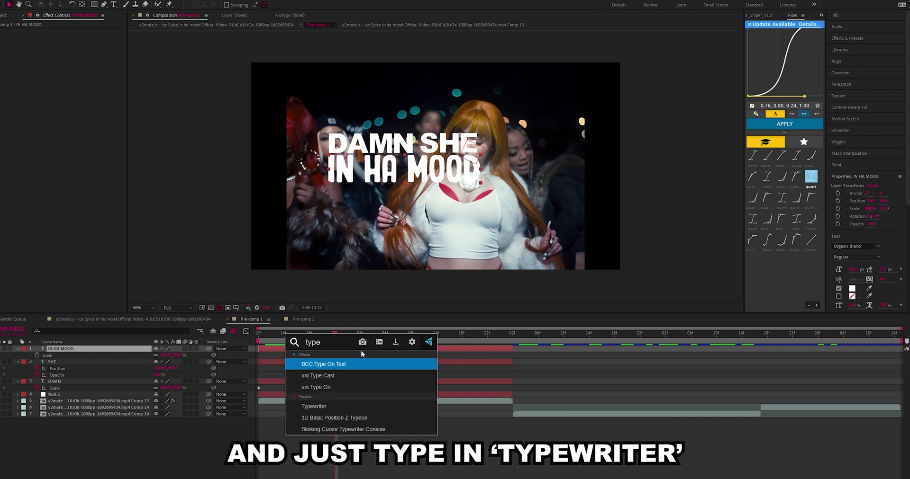
pyautogui.press('Down')
pyautogui.press('Down')
pyautogui.press('Down')
pyautogui.press('Return')
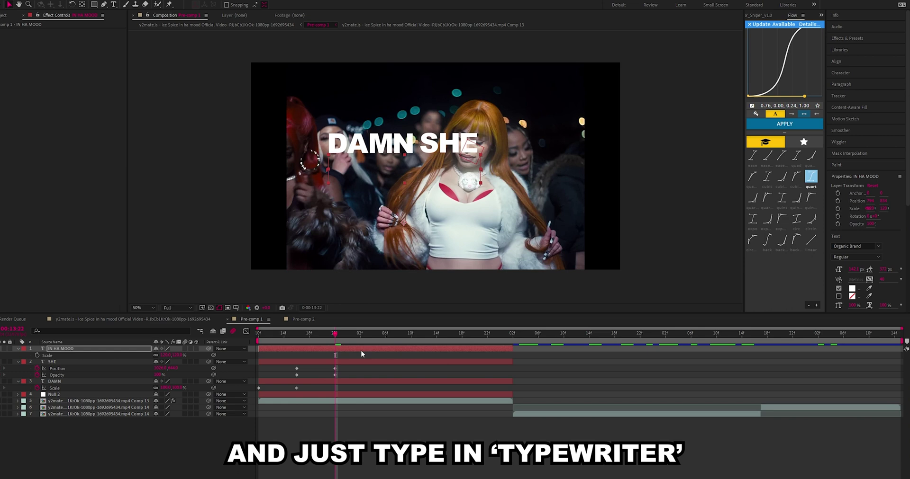
# Step: Move the final Range Selector Start keyframe earlier to about 14:05, then preview
pyautogui.press('u')
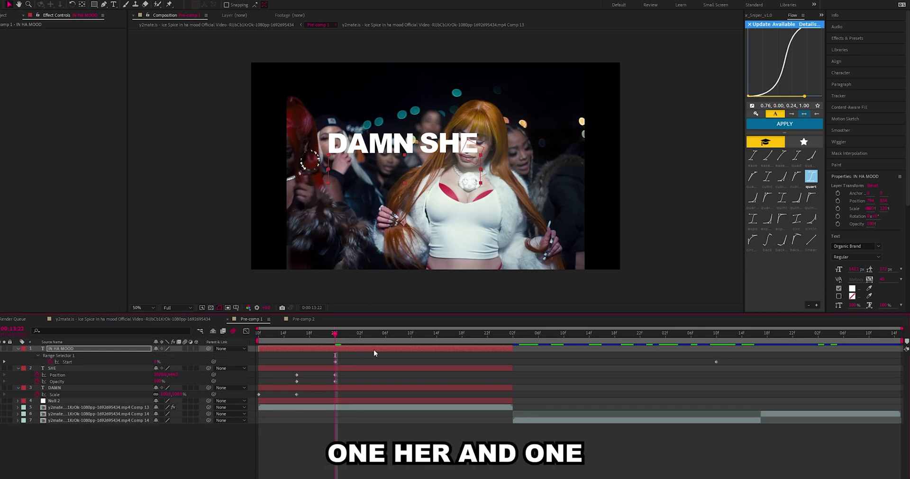
pyautogui.moveTo(716, 362); pyautogui.dragTo(683, 362)
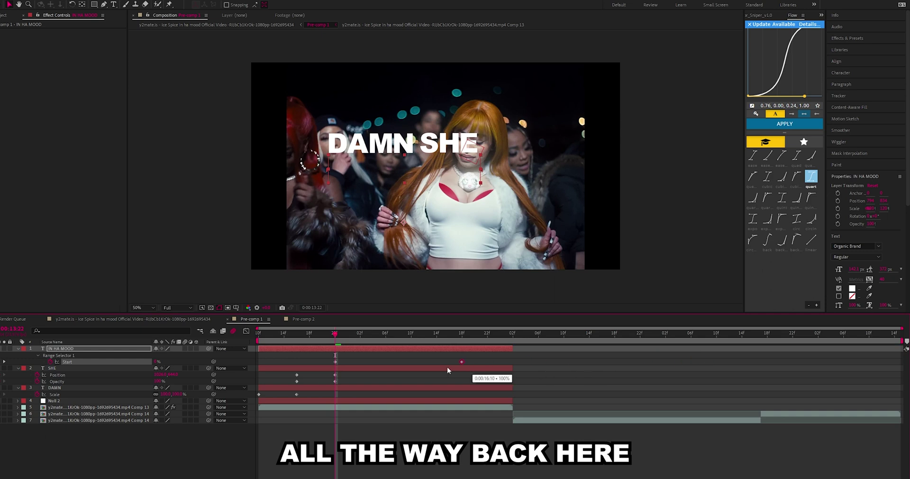
pyautogui.moveTo(447, 368); pyautogui.dragTo(370, 374)
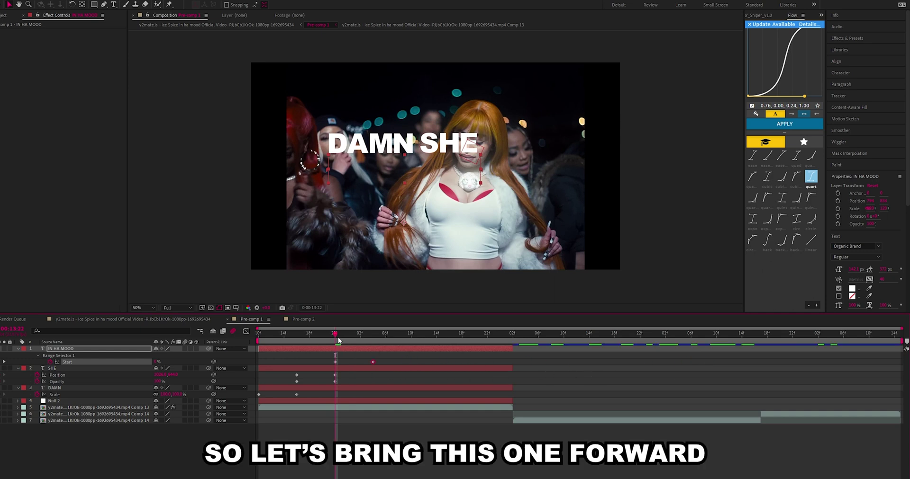
pyautogui.press('space')
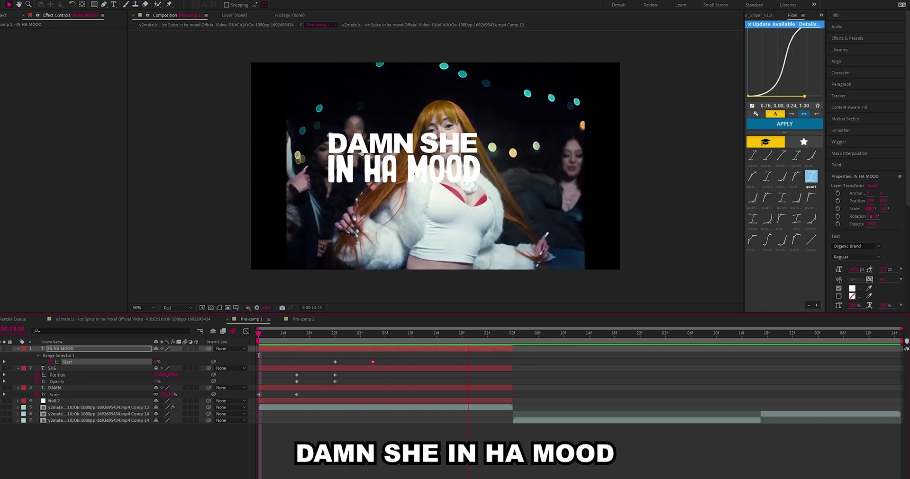
pyautogui.press('space')
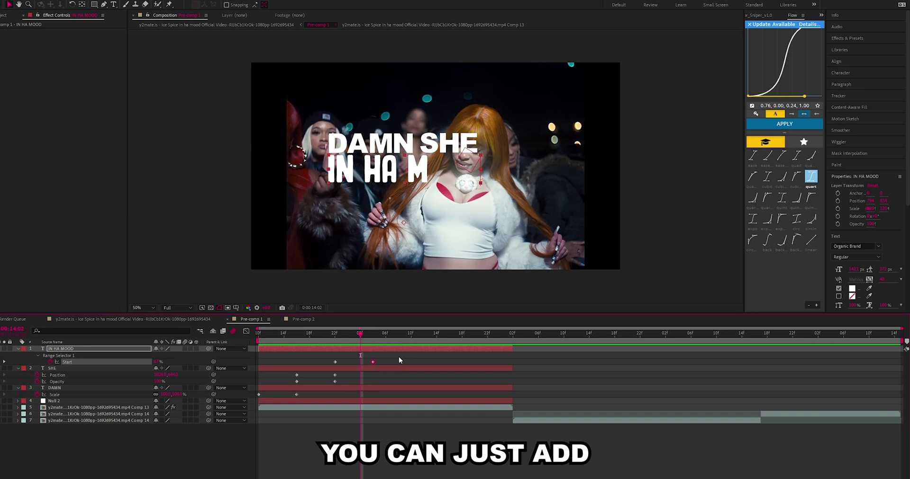
# Step: Add a Drop Shadow to IN HA MOOD with distance 170, higher opacity and more softness
pyautogui.hotkey('ctrl', 'space')
pyautogui.write('drop')
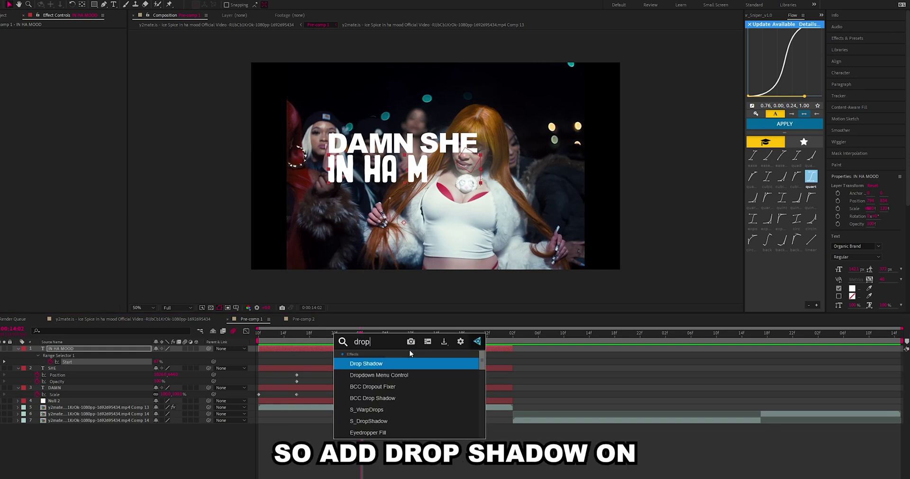
pyautogui.press('Return')
pyautogui.press('/')
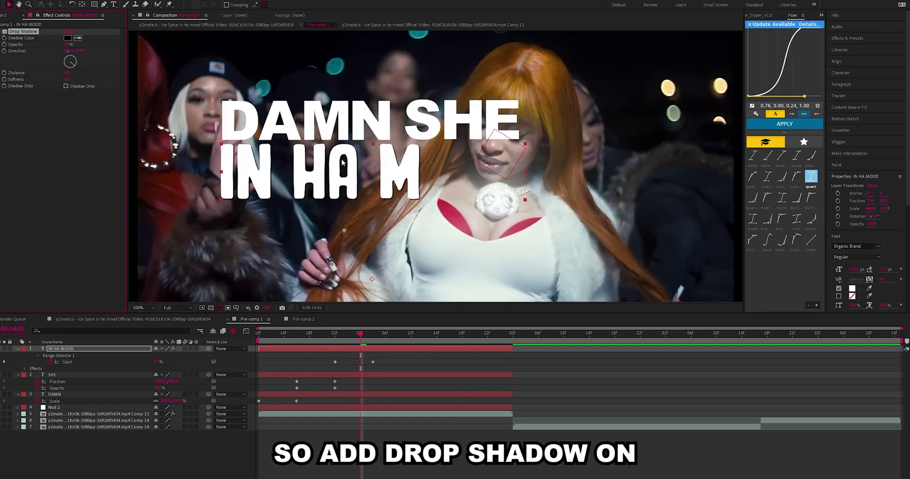
pyautogui.moveTo(67, 74); pyautogui.dragTo(67, 76)
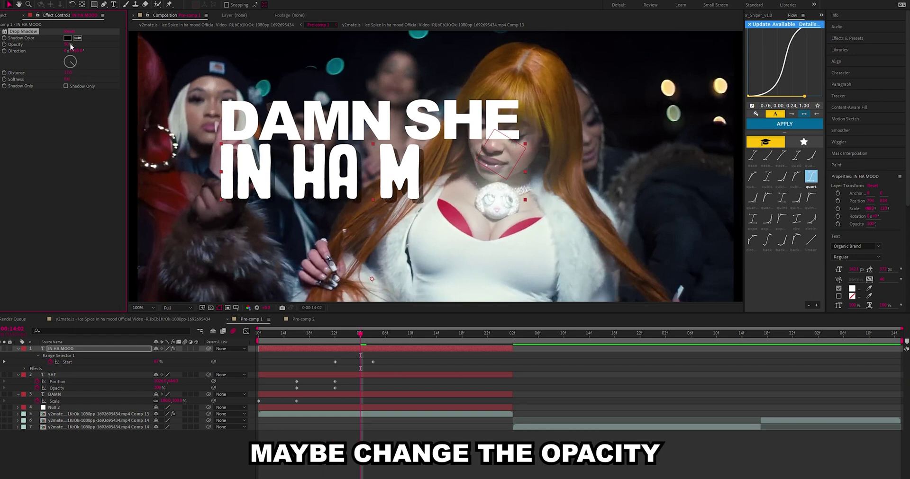
pyautogui.moveTo(67, 45); pyautogui.dragTo(294, 46)
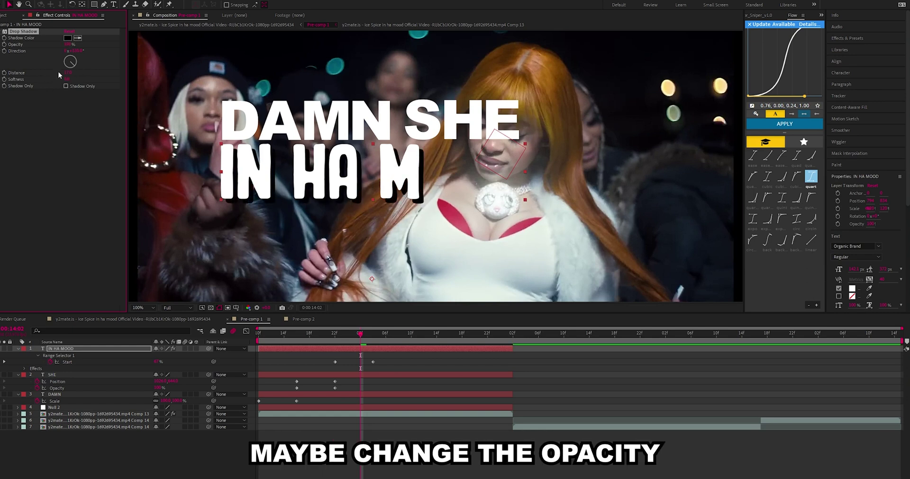
pyautogui.click(90, 81)
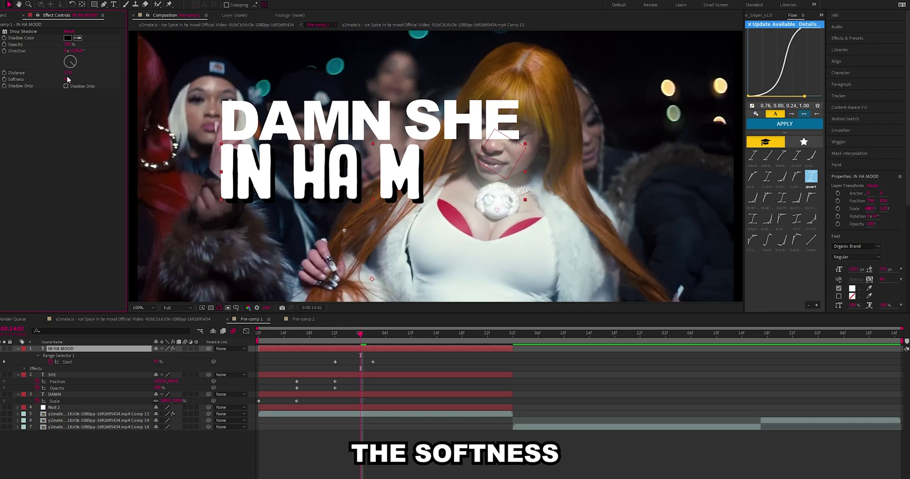
pyautogui.moveTo(68, 80); pyautogui.dragTo(87, 80)
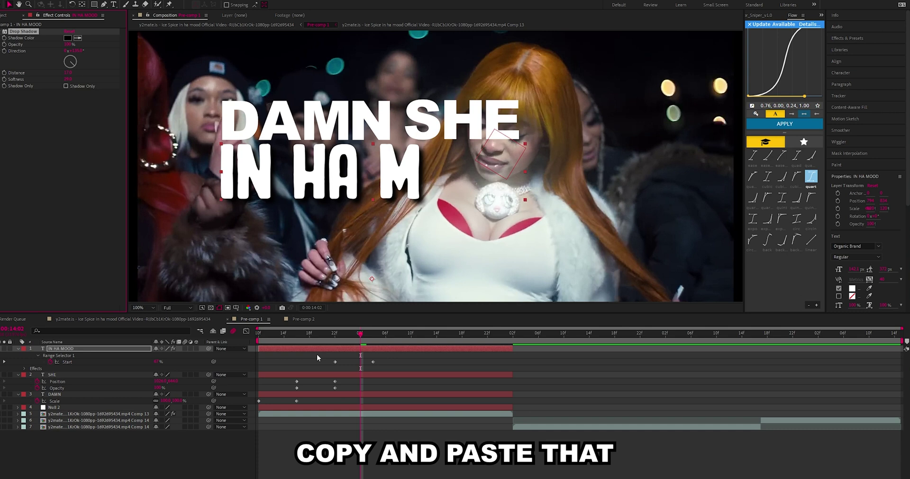
# Step: Paste the same drop shadow onto the SHE and DAMN layers
pyautogui.click(312, 375)
pyautogui.hotkey('ctrl', 'v')
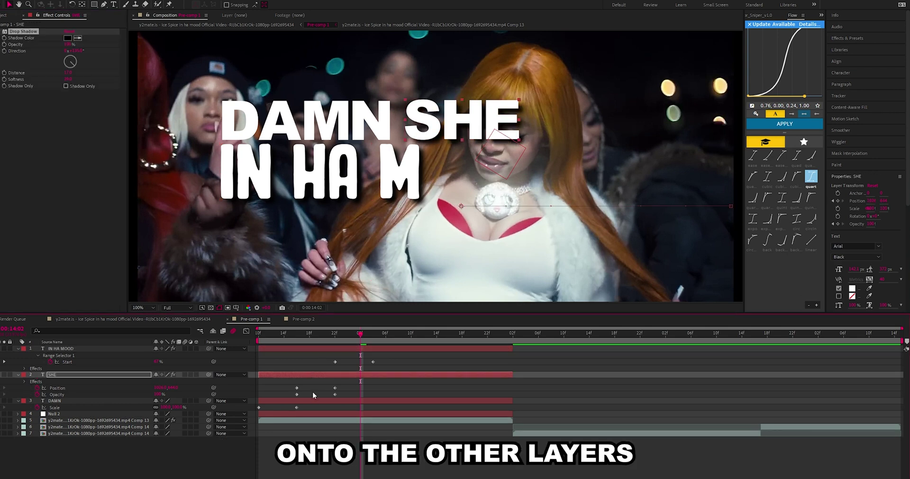
pyautogui.click(320, 399)
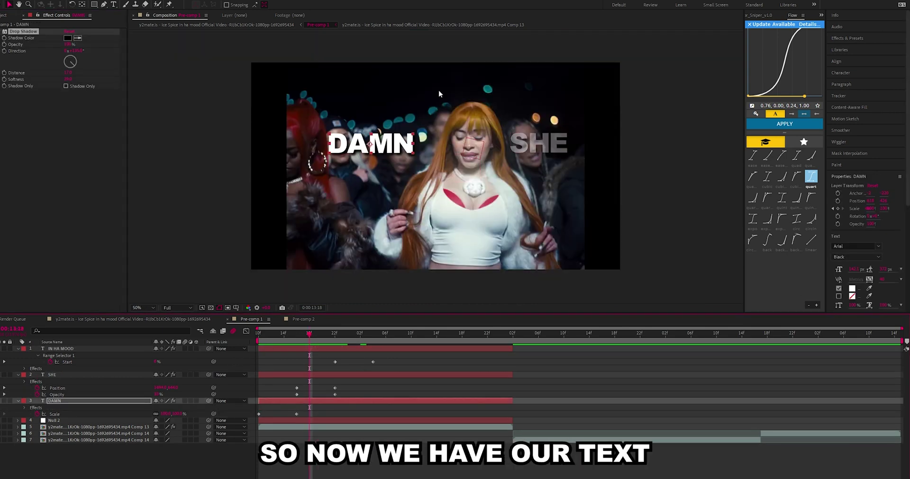
pyautogui.moveTo(331, 336); pyautogui.dragTo(373, 338)
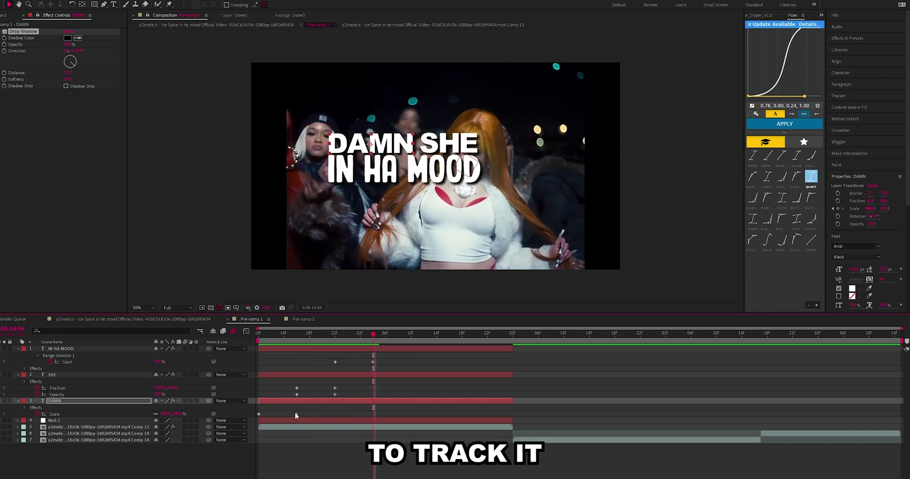
# Step: Pre-compose the DAMN, SHE and IN HA MOOD text layers into Pre-comp 3
pyautogui.keyDown('shift'); pyautogui.click(309, 349); pyautogui.keyUp('shift')
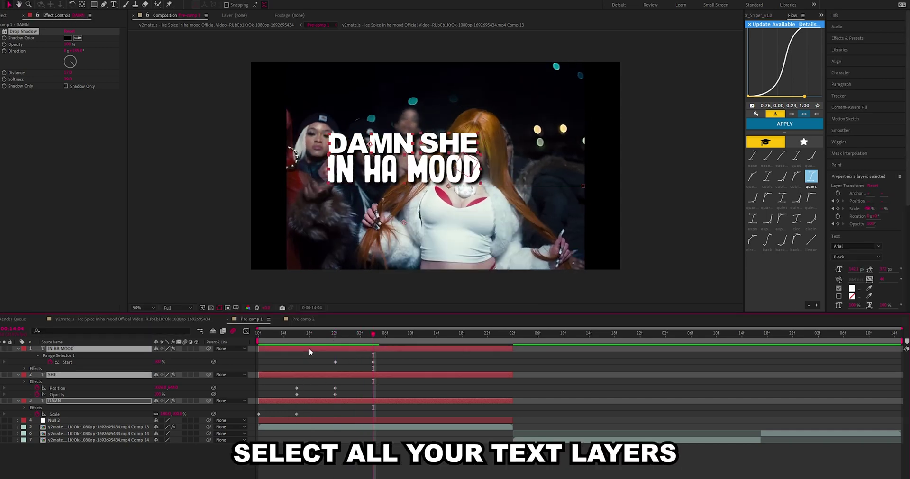
pyautogui.rightClick(309, 349)
pyautogui.click(374, 309)
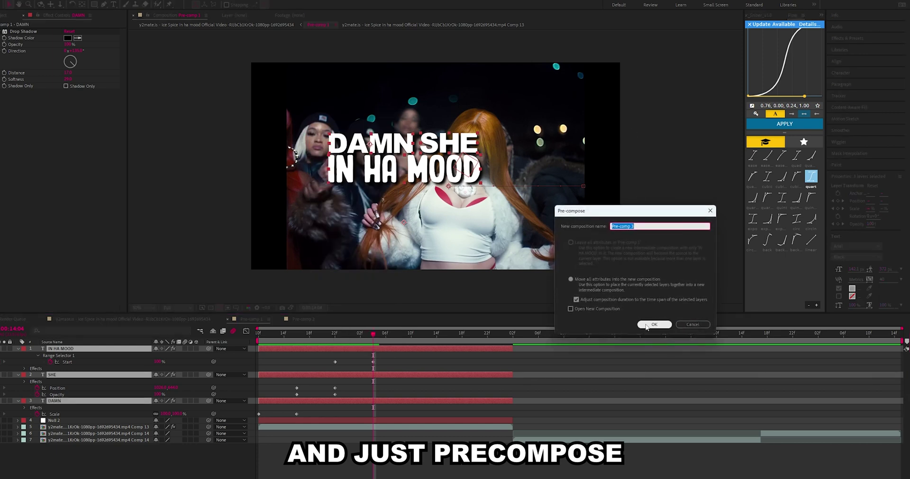
pyautogui.click(654, 325)
pyautogui.moveTo(374, 337); pyautogui.dragTo(417, 362)
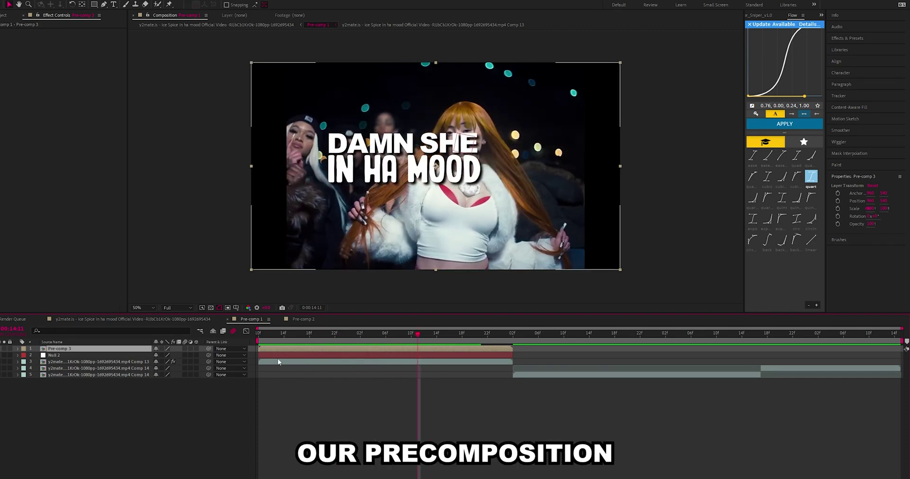
# Step: Parent Pre-comp 3 to Null 2 so the lyrics follow the tracked head motion
pyautogui.moveTo(210, 348); pyautogui.dragTo(228, 351)
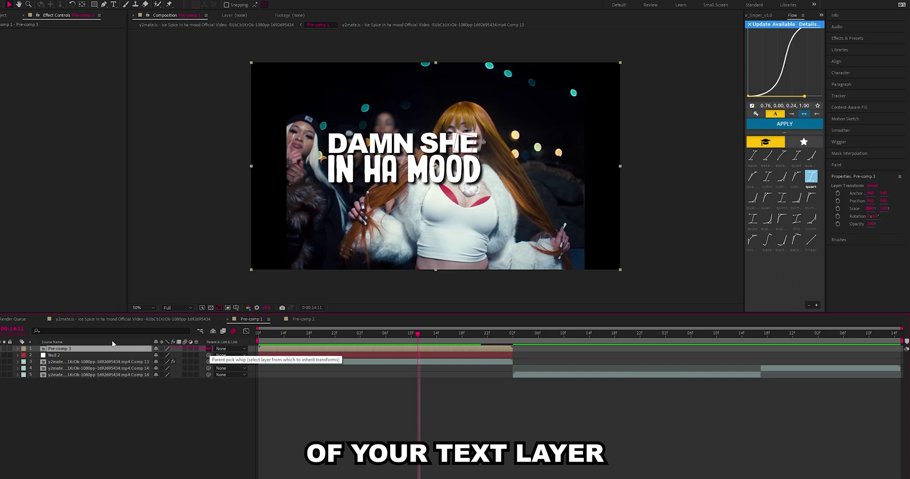
pyautogui.moveTo(113, 343); pyautogui.dragTo(73, 355)
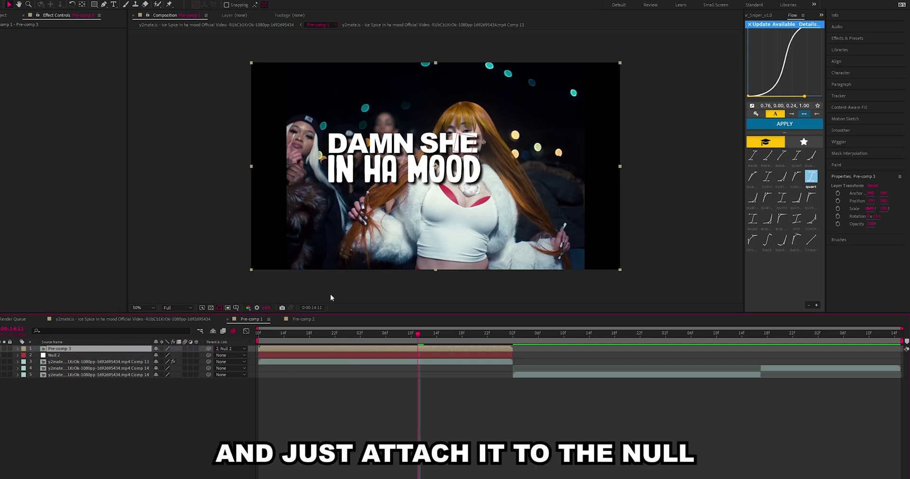
pyautogui.press('space')
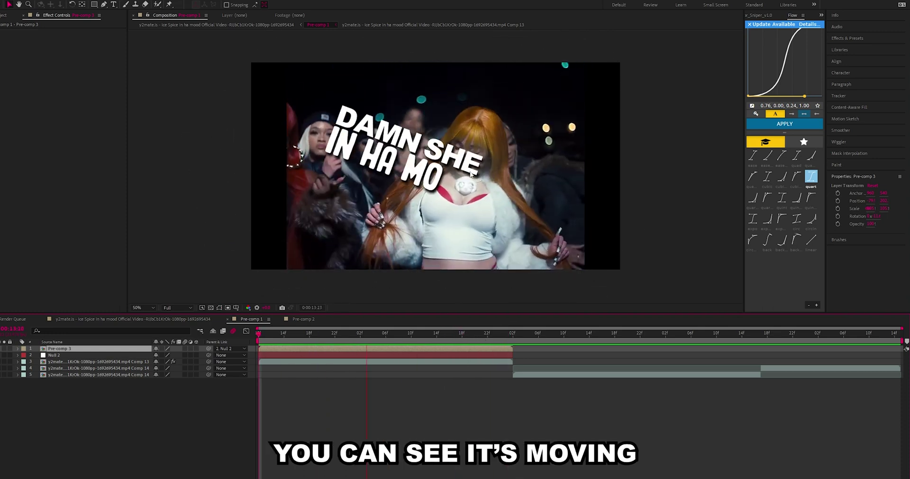
# Step: At 14:13, scale Pre-comp 3 down and move the lyrics up-left, then preview
pyautogui.moveTo(370, 333); pyautogui.dragTo(430, 334)
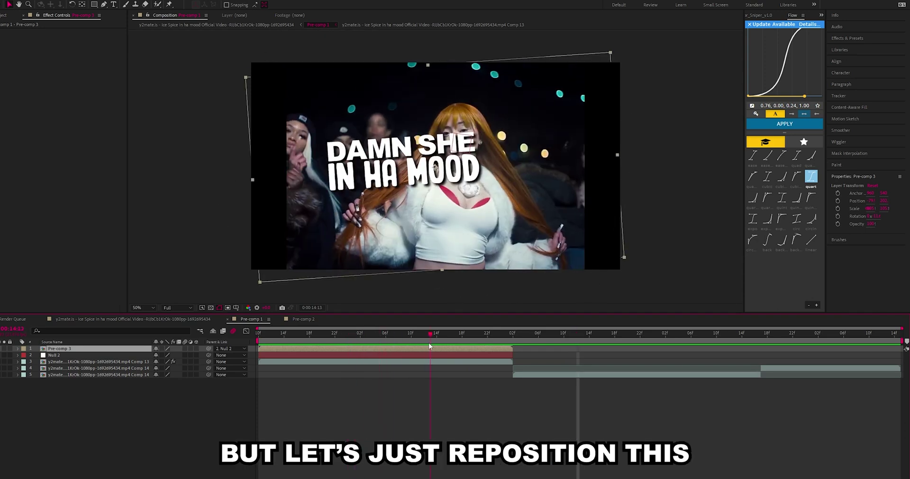
pyautogui.press('s')
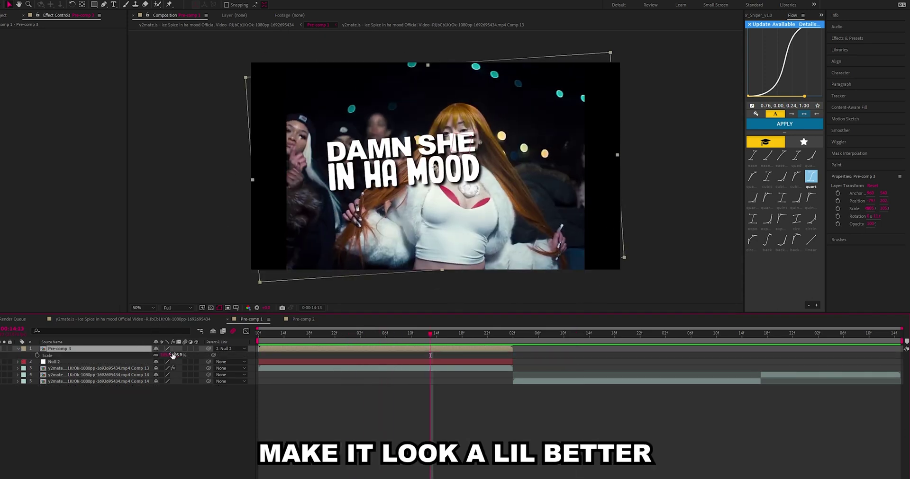
pyautogui.moveTo(174, 355); pyautogui.dragTo(164, 356)
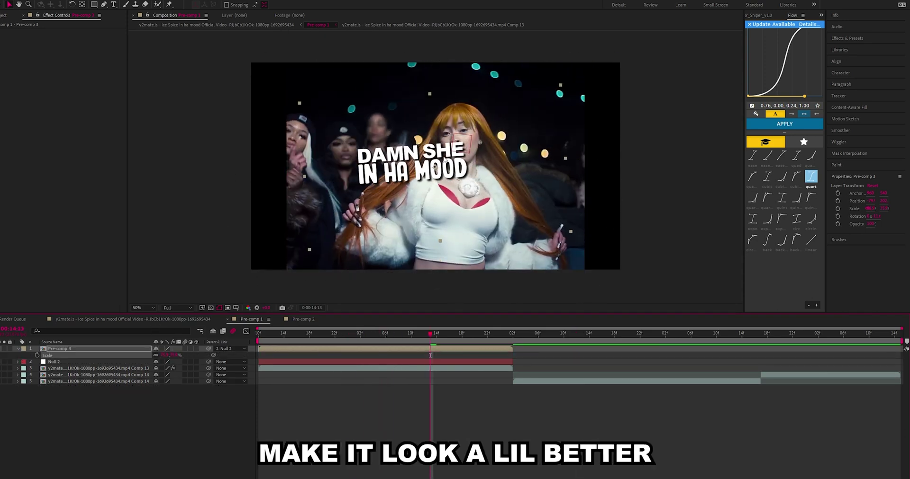
pyautogui.moveTo(444, 160); pyautogui.dragTo(402, 144)
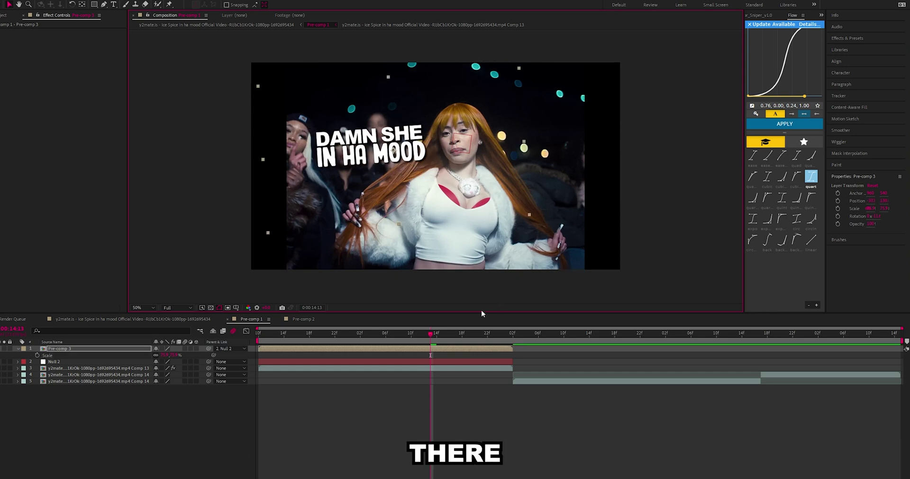
pyautogui.press('space')
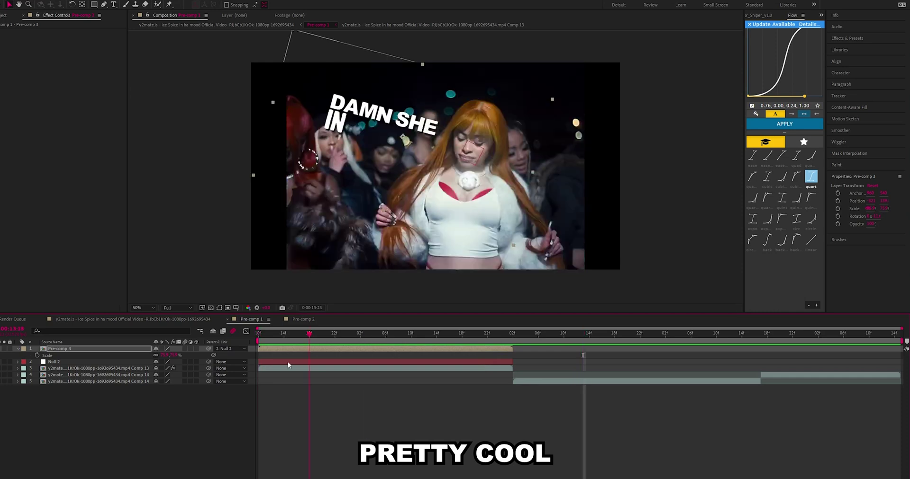
pyautogui.press('space')
pyautogui.press('space')
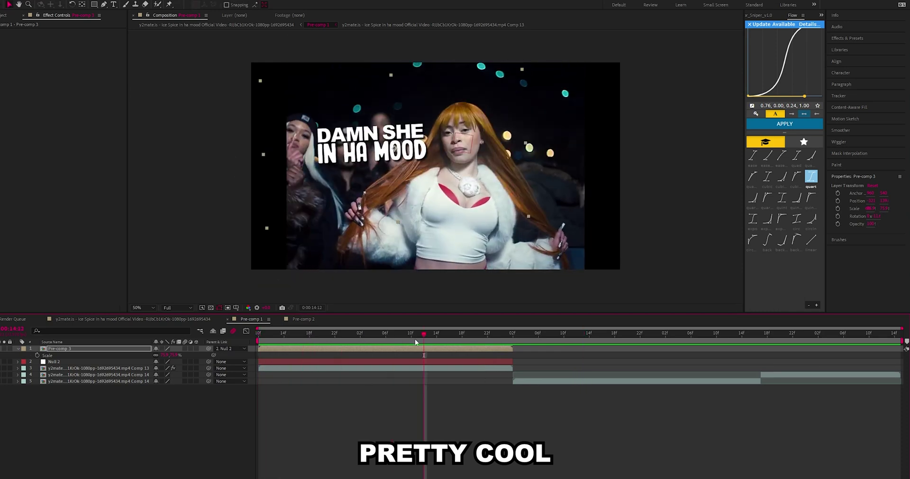
pyautogui.press('space')
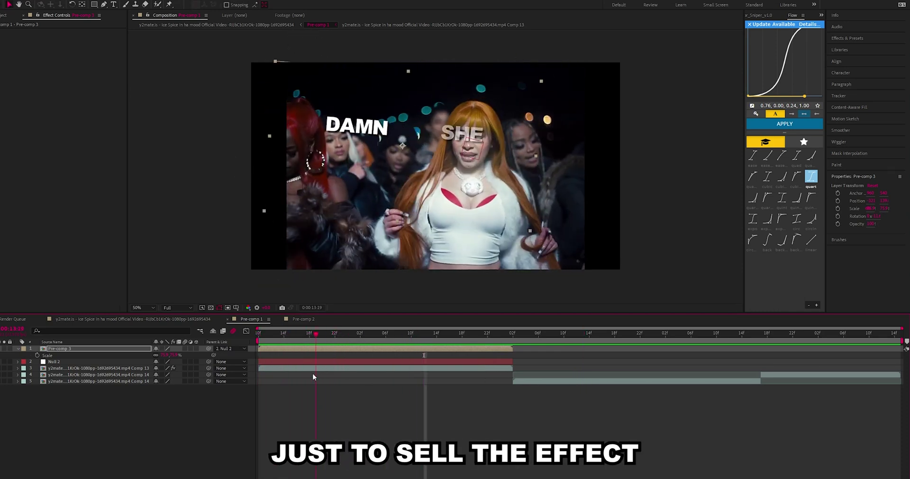
# Step: Inside Pre-comp 3, switch on motion blur for DAMN, SHE and IN HA MOOD, then scrub to check
pyautogui.doubleClick(332, 347)
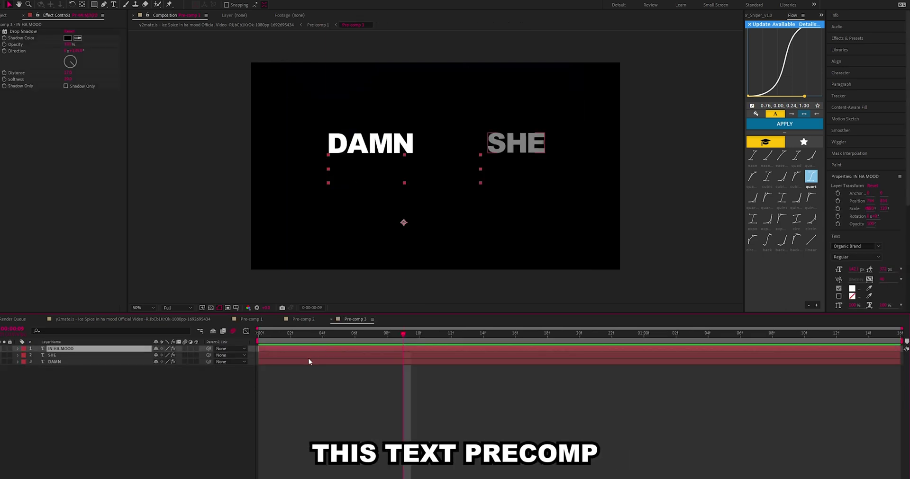
pyautogui.hotkey('ctrl', 'a')
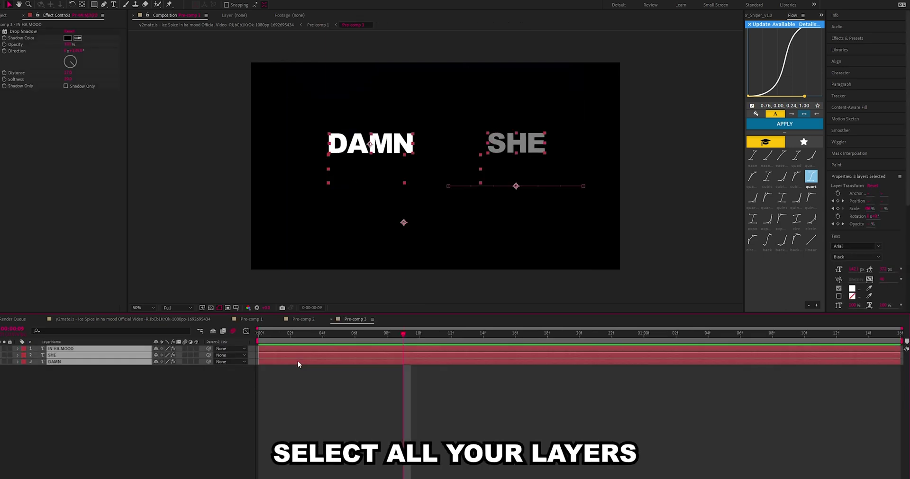
pyautogui.click(184, 349)
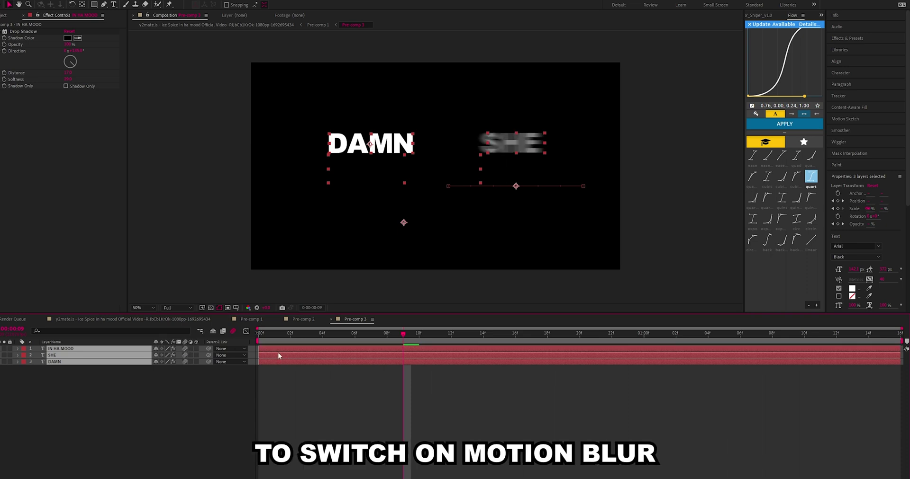
pyautogui.click(307, 337)
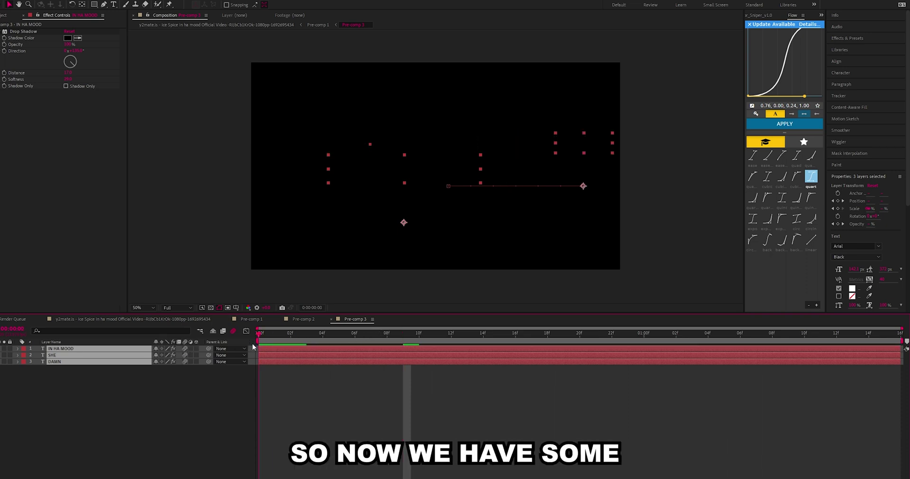
pyautogui.moveTo(306, 344)
pyautogui.mouseDown()
pyautogui.moveTo(411, 333)
pyautogui.moveTo(622, 345)
pyautogui.moveTo(290, 338)
pyautogui.mouseUp()
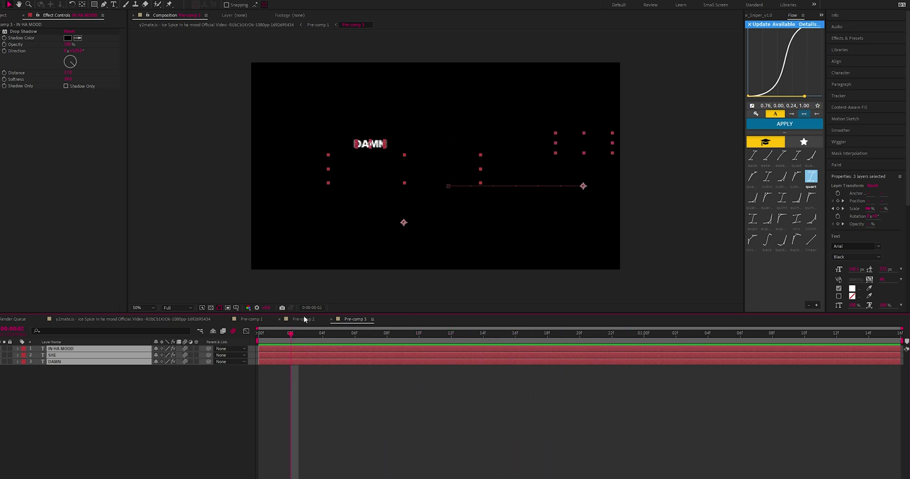
pyautogui.click(250, 321)
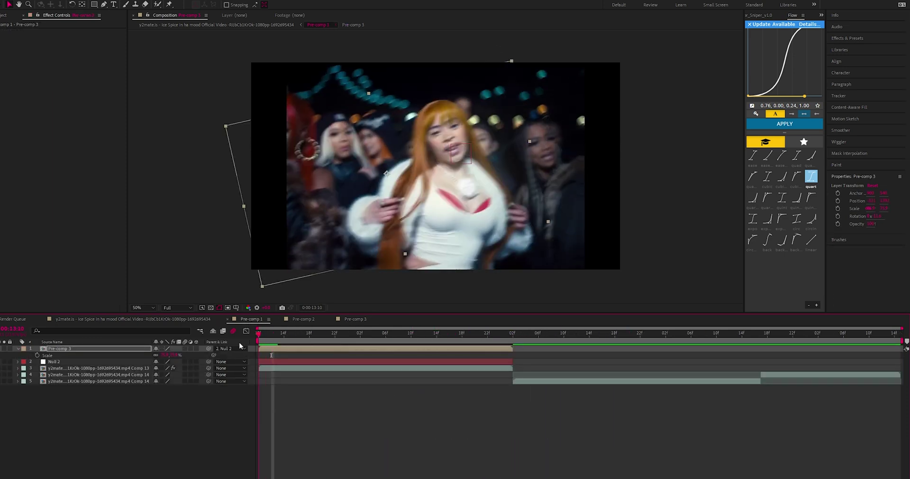
pyautogui.press('space')
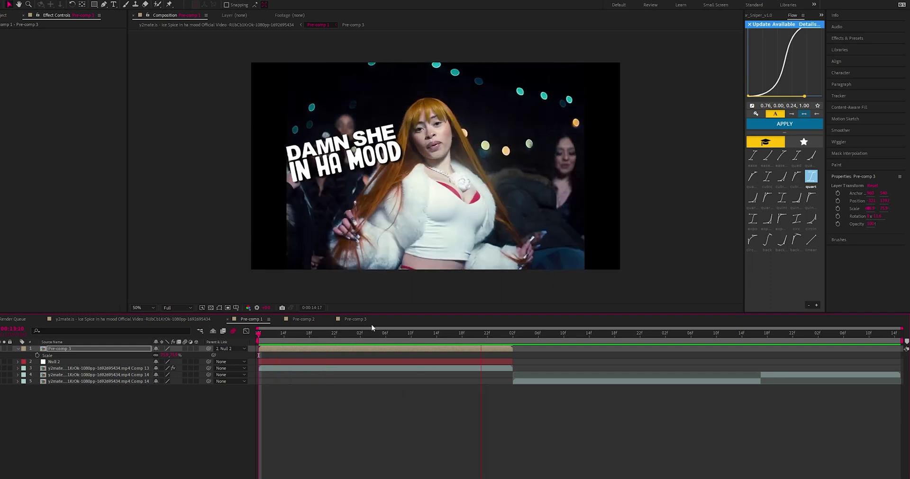
pyautogui.press('space')
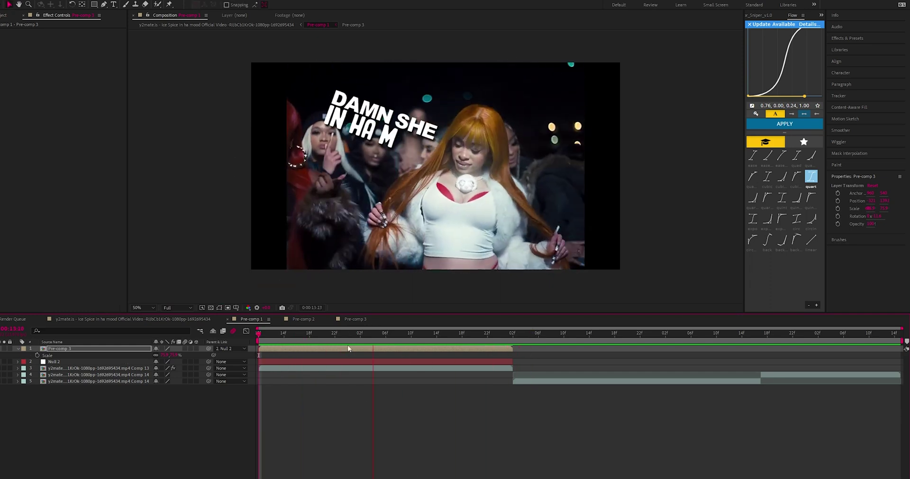
pyautogui.press('space')
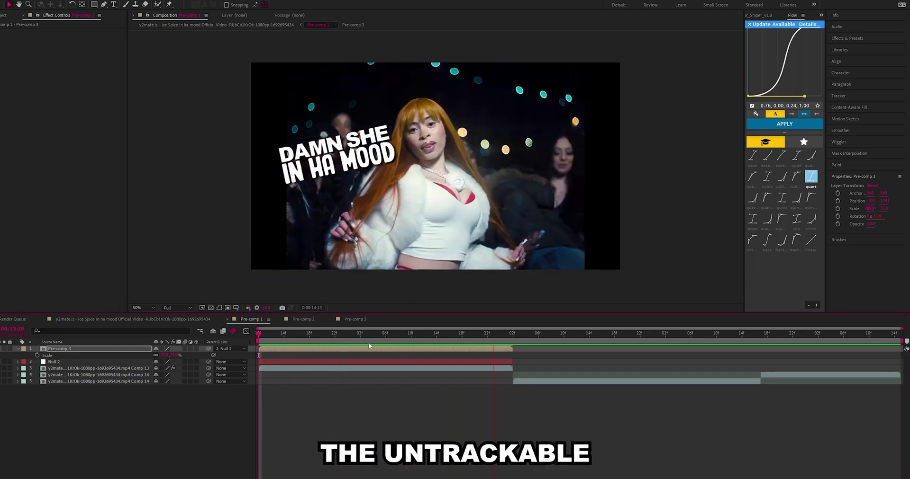
pyautogui.press('space')
pyautogui.press('space')
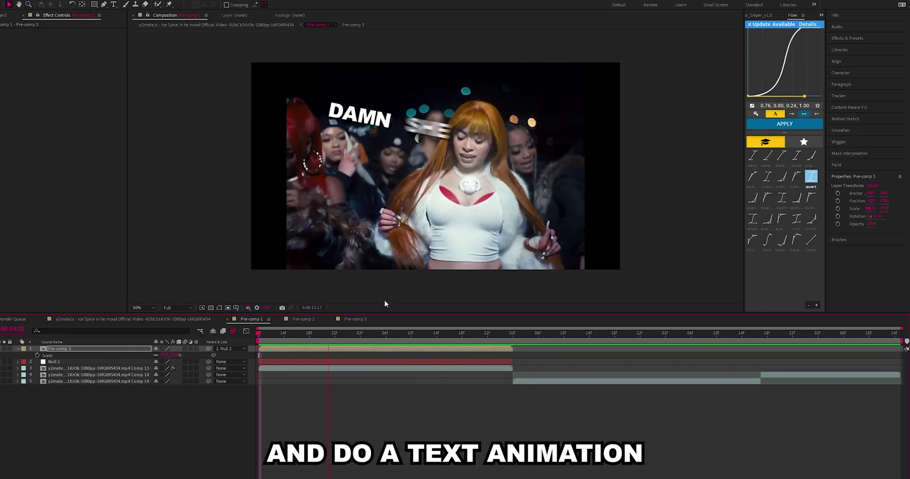
pyautogui.press('space')
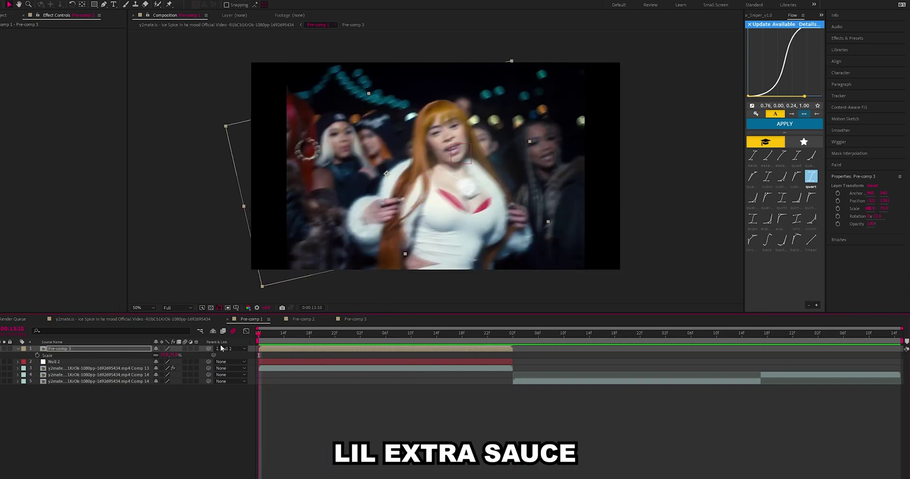
pyautogui.moveTo(261, 334); pyautogui.dragTo(353, 335)
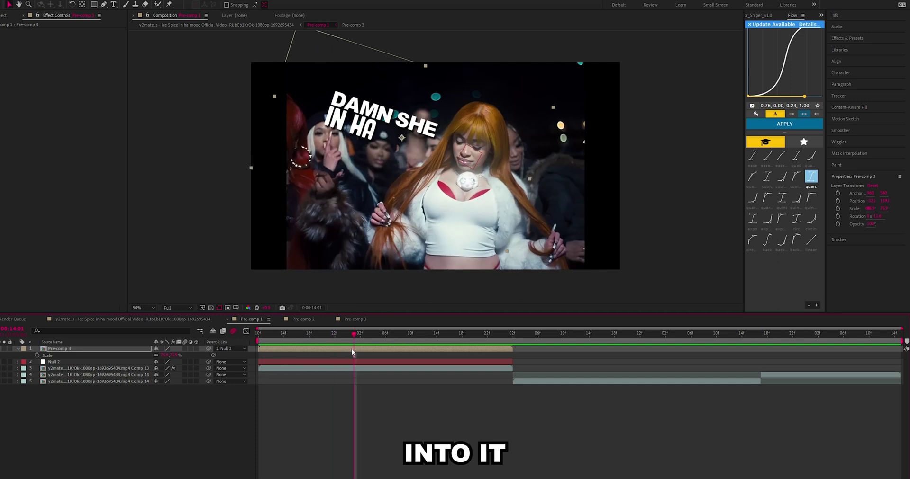
# Step: Pre-compose the video clip layer, Null 2 and Pre-comp 3 into a new 'Pre-comp 4', returning to 13:15
pyautogui.click(318, 369)
pyautogui.keyDown('shift'); pyautogui.click(327, 362); pyautogui.keyUp('shift')
pyautogui.keyDown('shift'); pyautogui.click(335, 350); pyautogui.keyUp('shift')
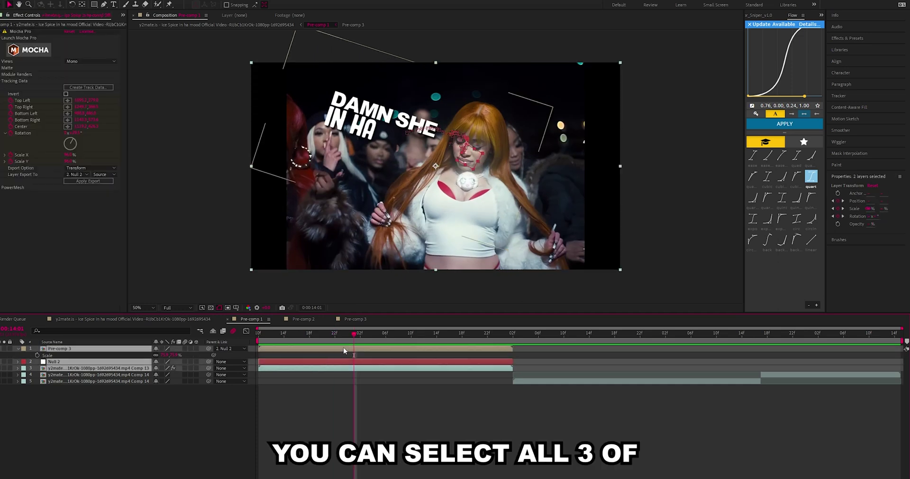
pyautogui.rightClick(309, 370)
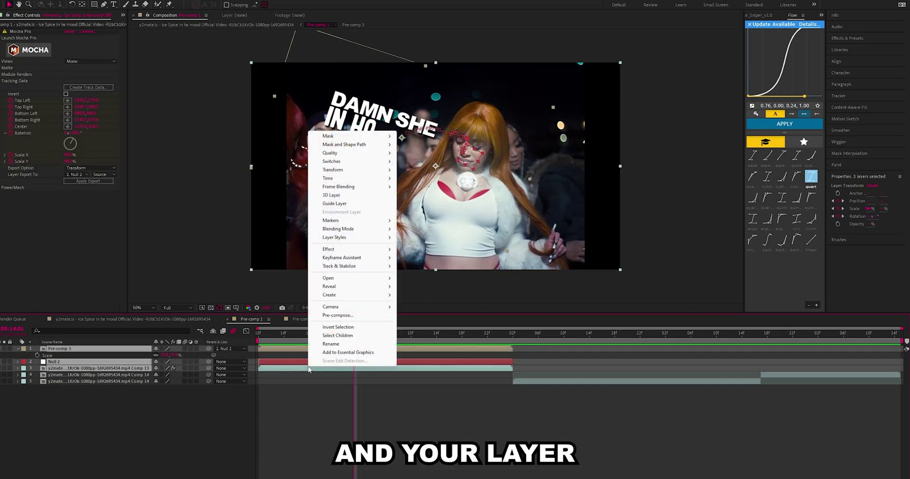
pyautogui.click(337, 316)
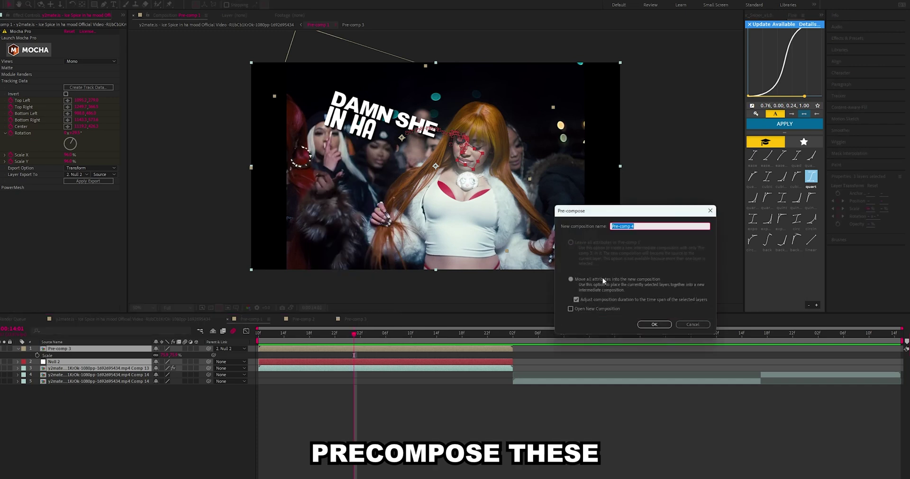
pyautogui.click(658, 328)
pyautogui.moveTo(338, 334); pyautogui.dragTo(331, 362)
# Step: Apply S_BlurMoCurves to Pre-comp 4 by searching 'blurm' in the quick effect search
pyautogui.hotkey('ctrl', 'space')
pyautogui.write('blurm')
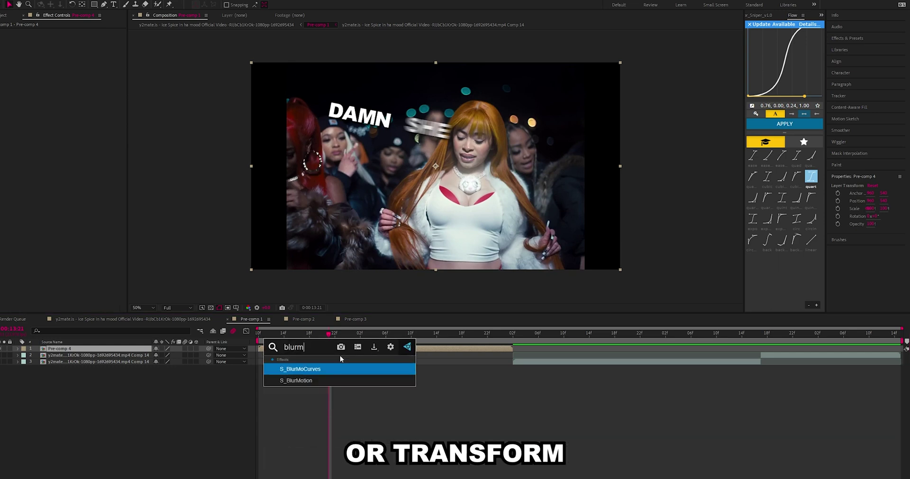
pyautogui.press('Return')
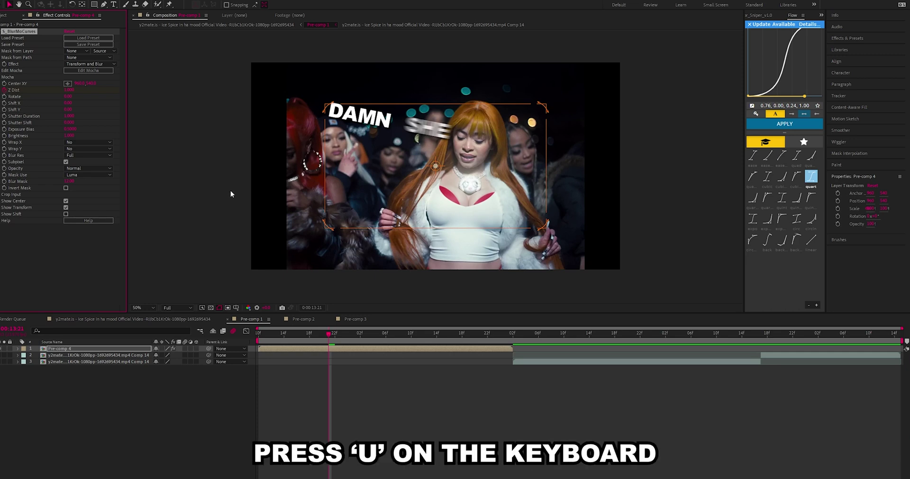
# Step: At 14:05, raise Z Dist and shift Center XY toward the text, then preview the punch-in
pyautogui.press('u')
pyautogui.click(342, 335)
pyautogui.moveTo(343, 339); pyautogui.dragTo(380, 331)
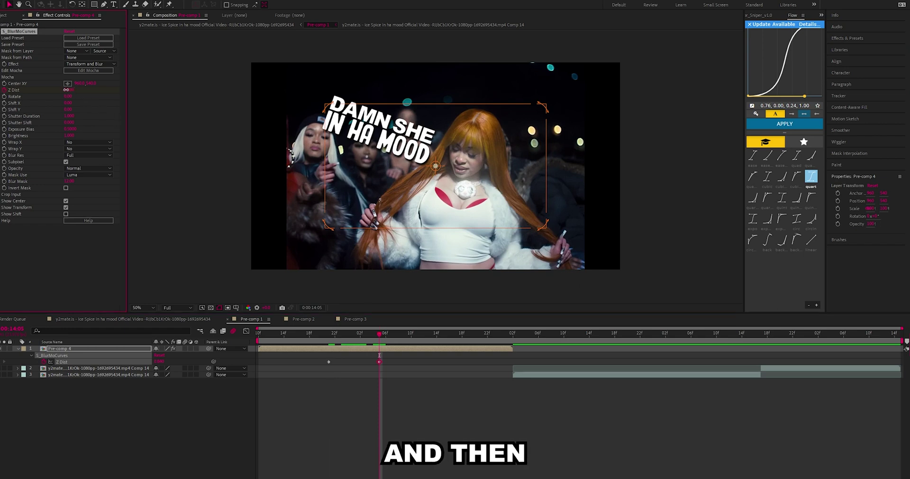
pyautogui.moveTo(66, 89); pyautogui.dragTo(60, 94)
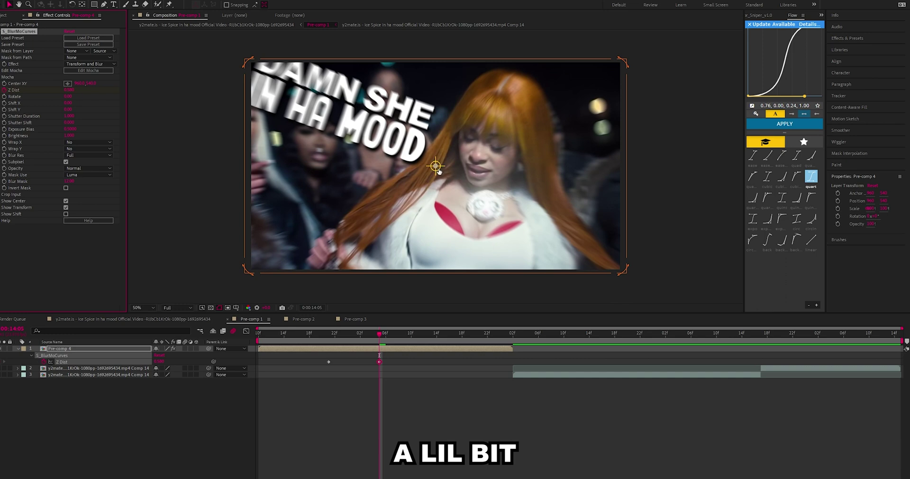
pyautogui.moveTo(435, 166); pyautogui.dragTo(352, 98)
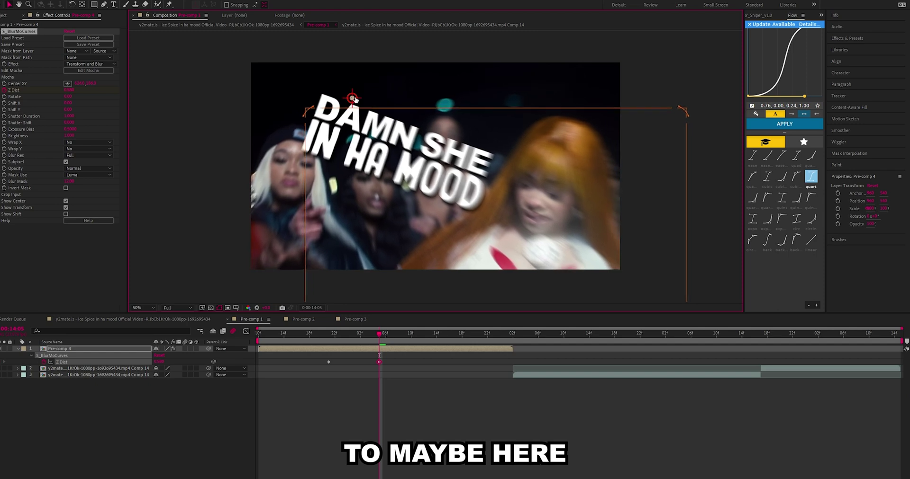
pyautogui.press('space')
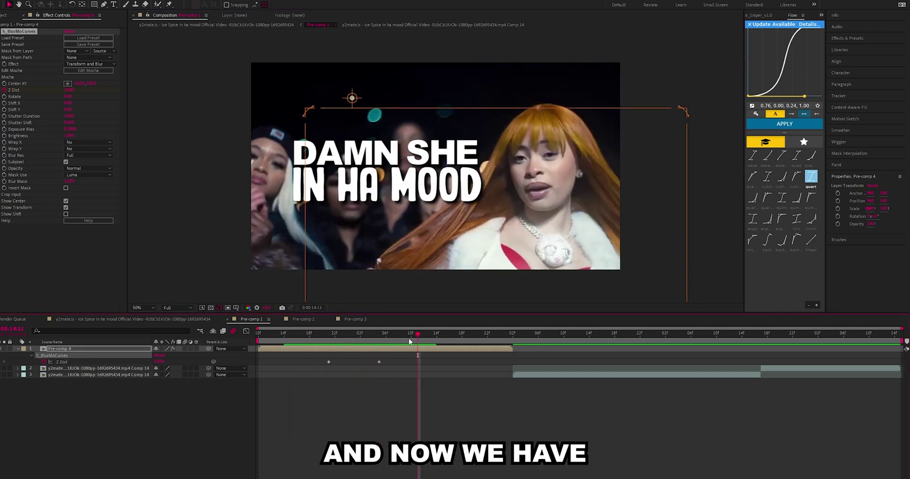
pyautogui.press('space')
# Step: Copy the zoomed-in Z Dist keyframe and paste it at 14:08 to hold the zoom
pyautogui.moveTo(389, 355); pyautogui.dragTo(373, 364)
pyautogui.hotkey('ctrl', 'c')
pyautogui.hotkey('ctrl', 'v')
pyautogui.moveTo(399, 335); pyautogui.dragTo(433, 333)
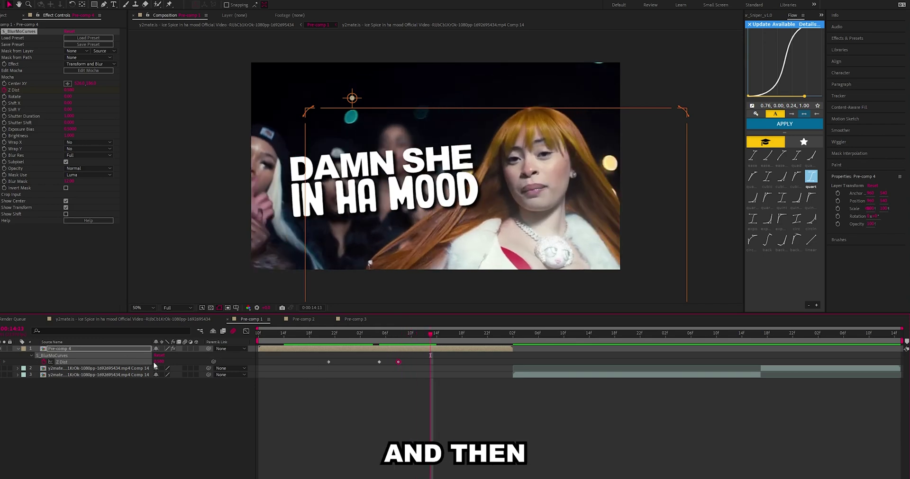
# Step: Set Z Dist back to 1.000 at 14:13 and preview the zoom in and out
pyautogui.press('F2')
pyautogui.press('Return')
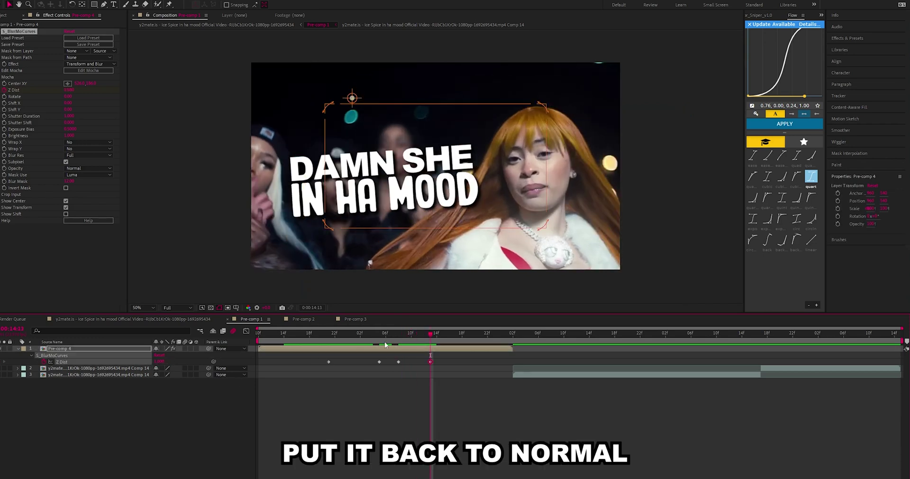
pyautogui.press('pageup')
pyautogui.press('pageup')
pyautogui.press('pageup')
pyautogui.press('space')
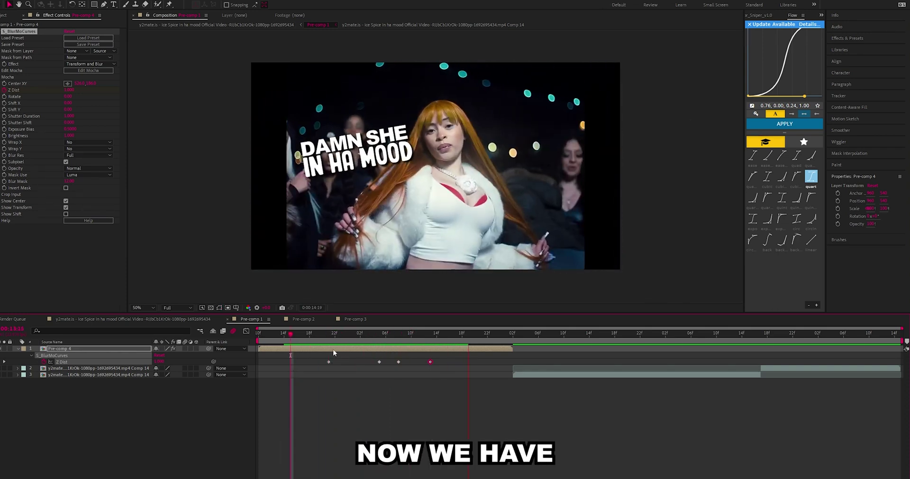
pyautogui.click(306, 335)
pyautogui.press('space')
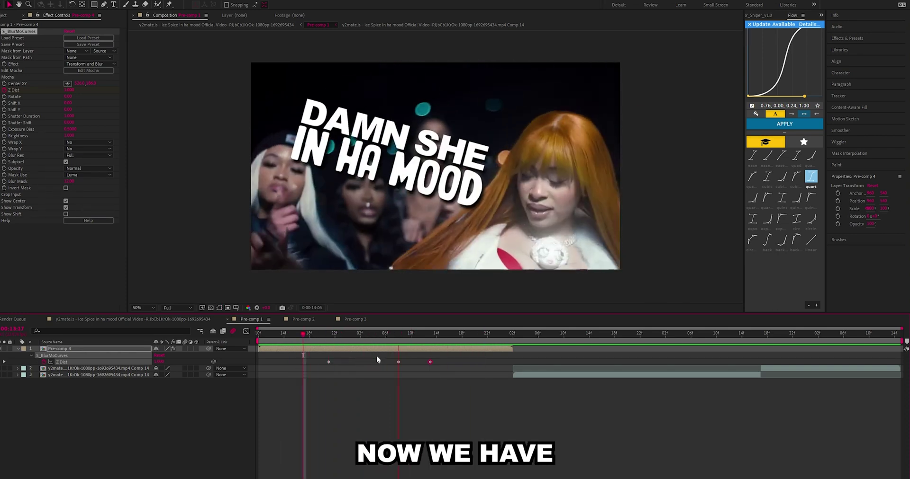
pyautogui.press('space')
pyautogui.click(440, 354)
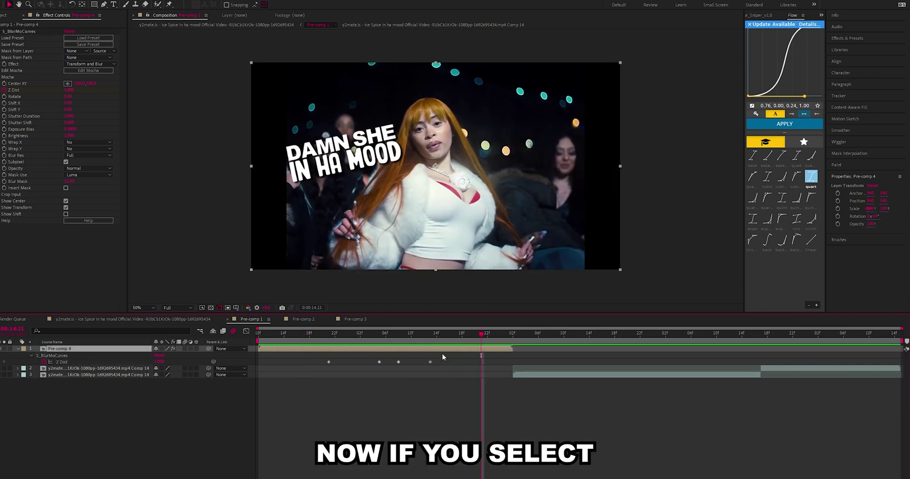
# Step: In the Z Dist speed graph, drag influence handles into sharp spikes for the zoom-in and zoom-out, then preview
pyautogui.moveTo(439, 357); pyautogui.dragTo(323, 363)
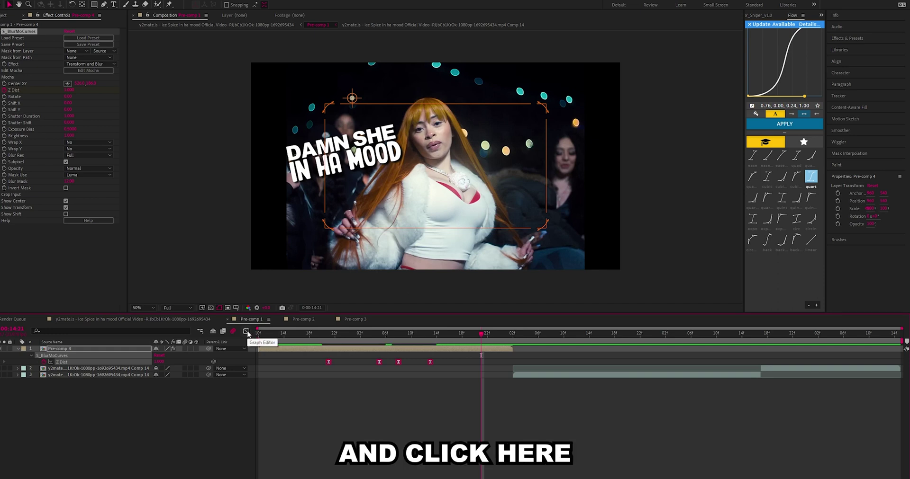
pyautogui.click(247, 332)
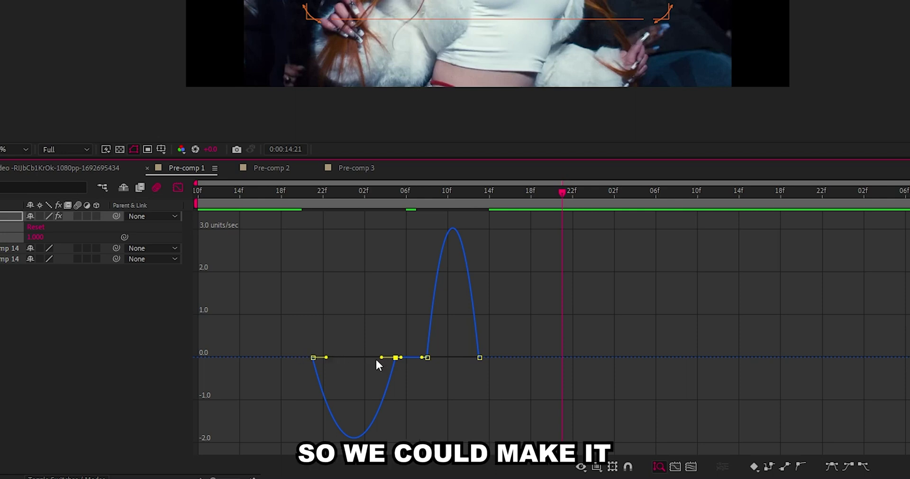
pyautogui.moveTo(375, 359); pyautogui.dragTo(341, 361)
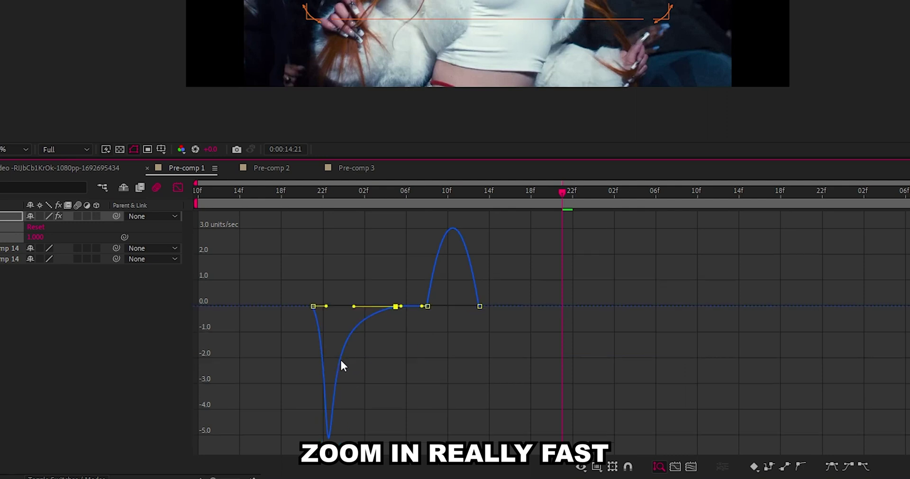
pyautogui.click(427, 306)
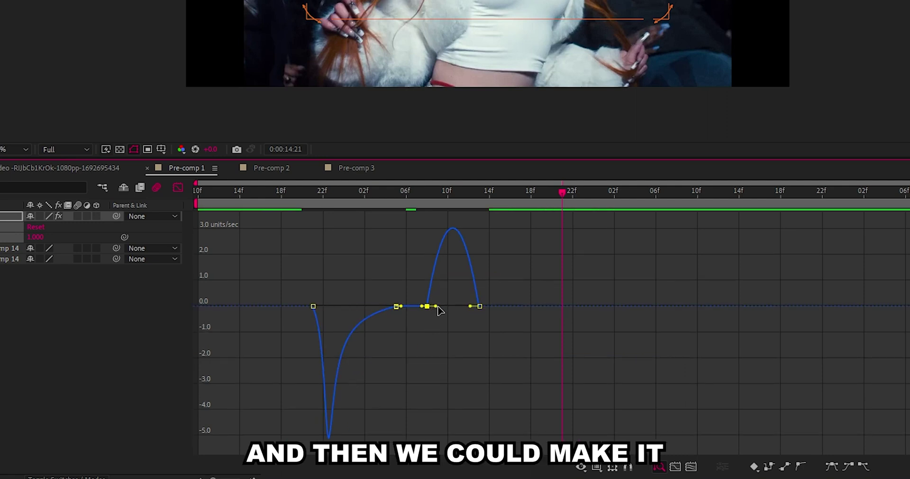
pyautogui.moveTo(436, 306); pyautogui.dragTo(461, 305)
pyautogui.click(250, 194)
pyautogui.press('space')
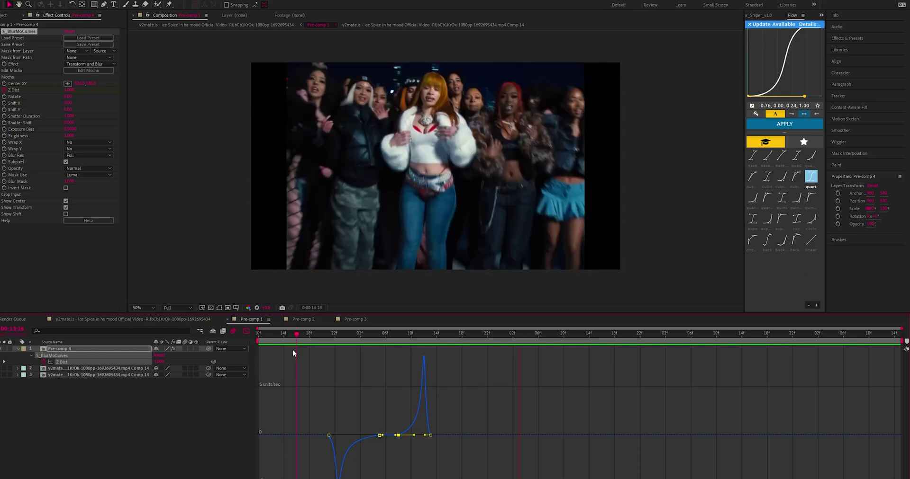
pyautogui.press('space')
pyautogui.press('space')
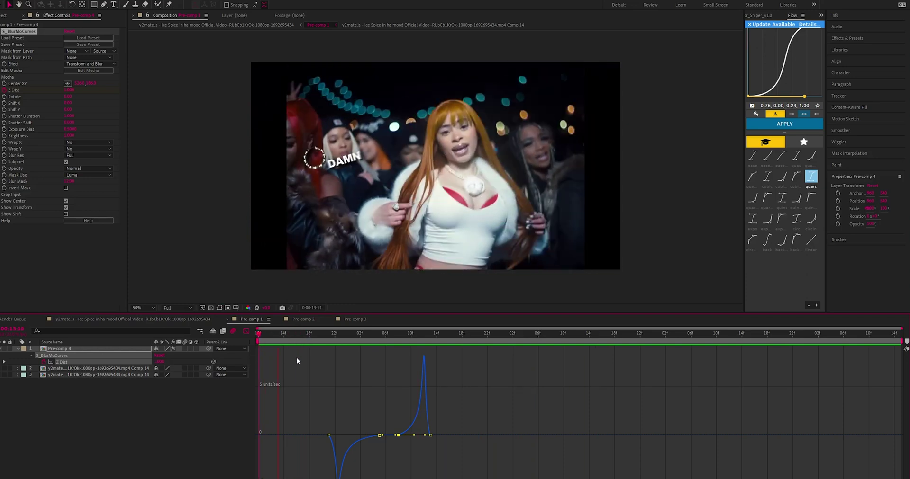
pyautogui.moveTo(304, 335); pyautogui.dragTo(271, 346)
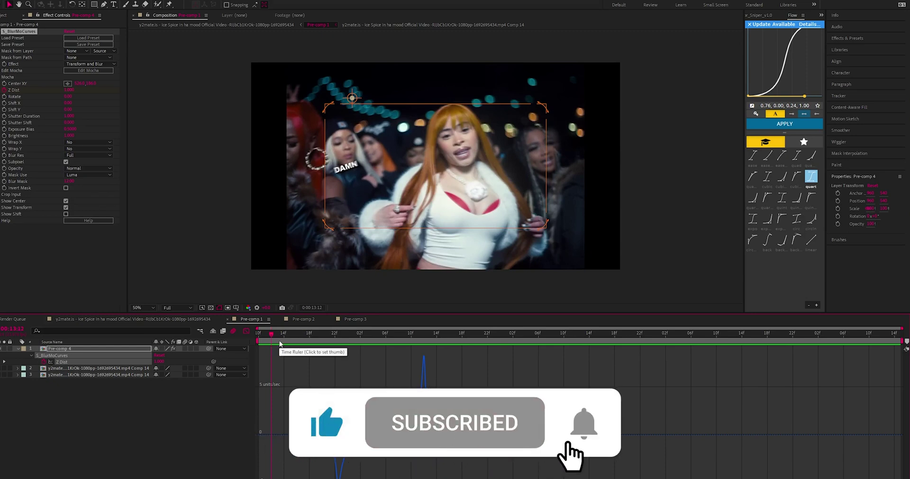
pyautogui.click(303, 335)
pyautogui.press('space')
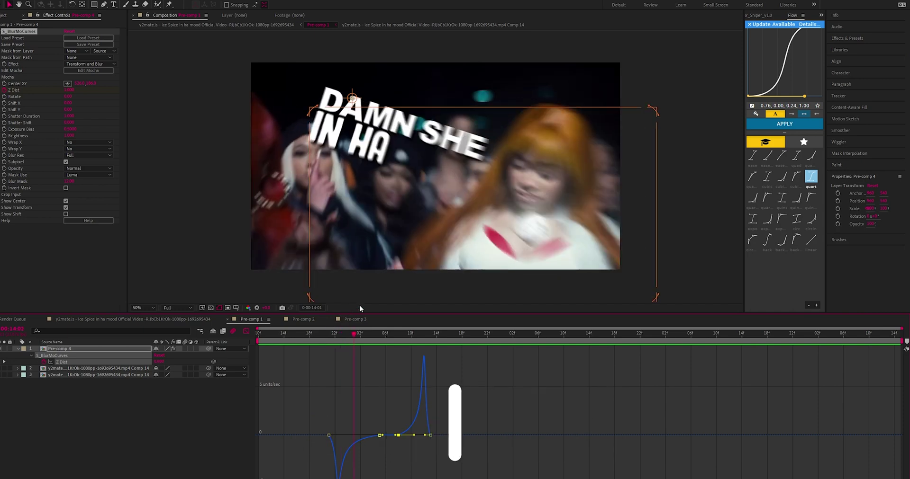